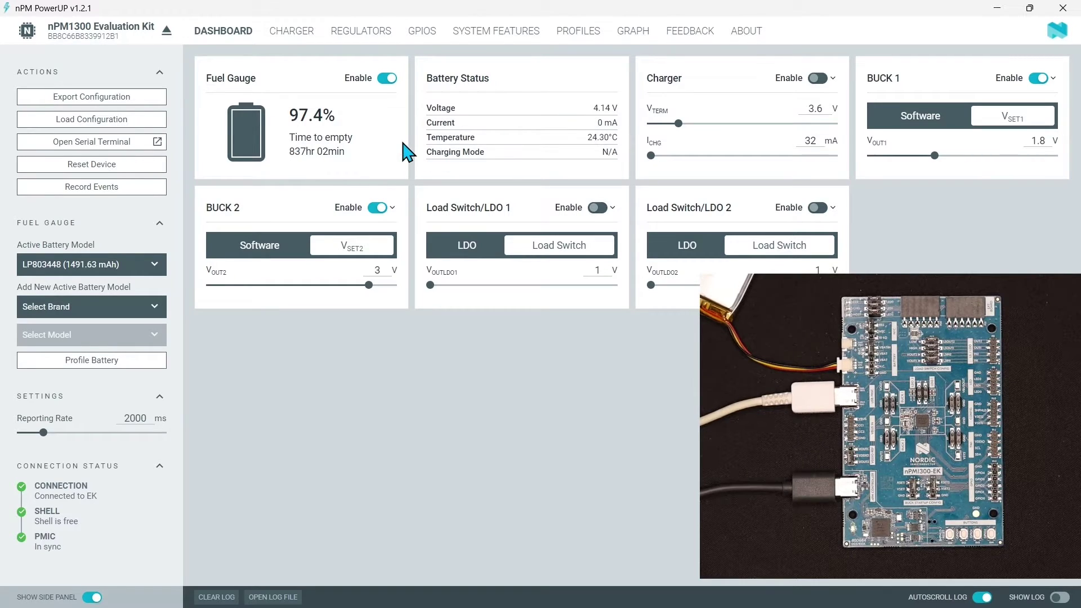
- Set the charger's termination voltage to 4.2 V and its charging current to 800 mA
mouse_move(454, 127)
drag(679, 128, 766, 135)
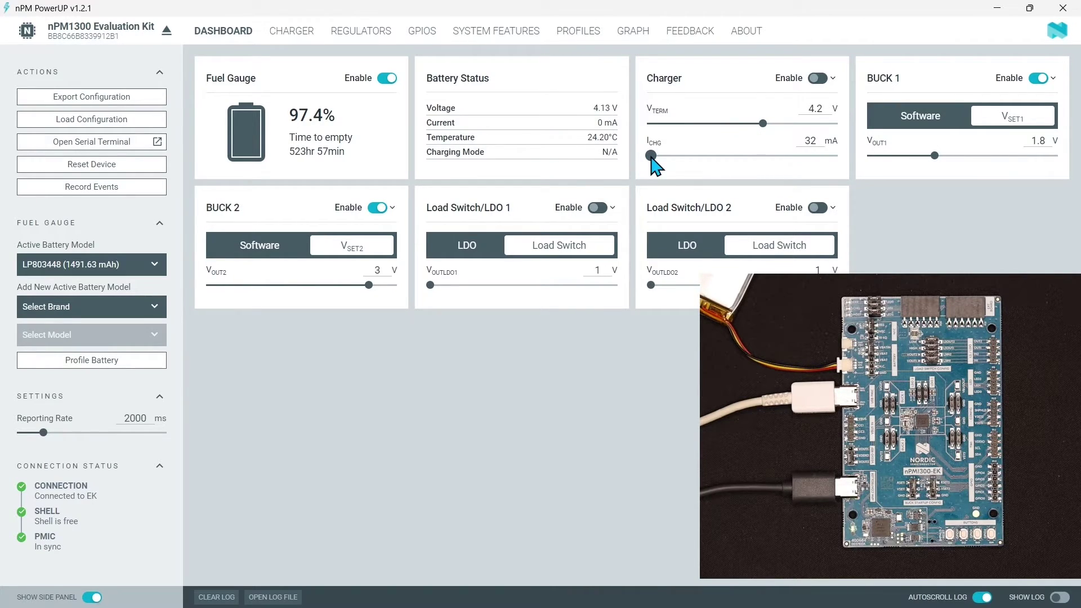
drag(652, 158, 885, 168)
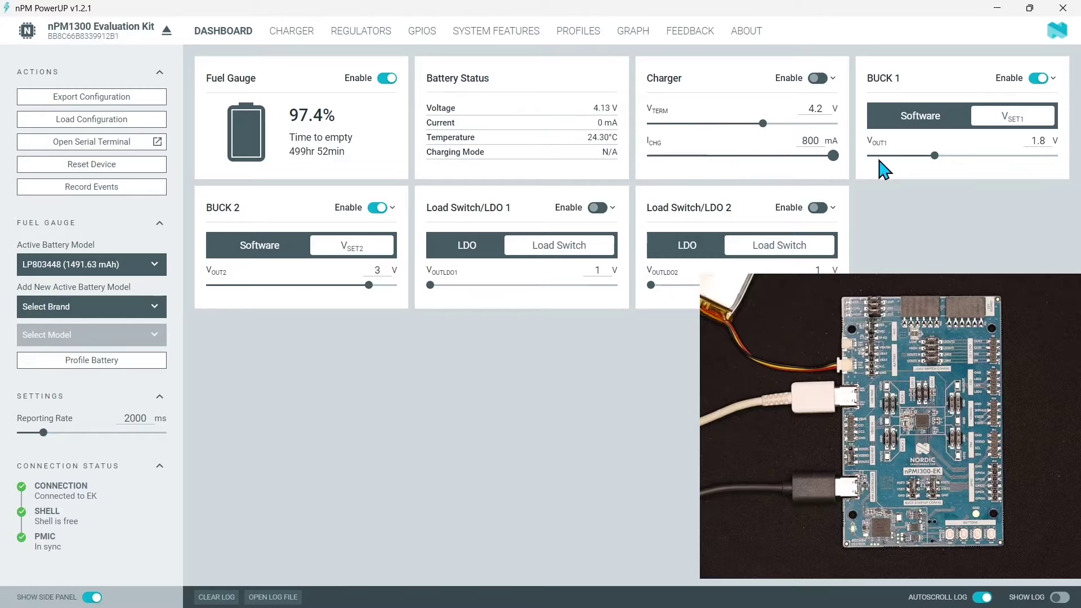
- Enable the charger, check the fuel gauge and battery status while it charges, and disable it again
click(820, 80)
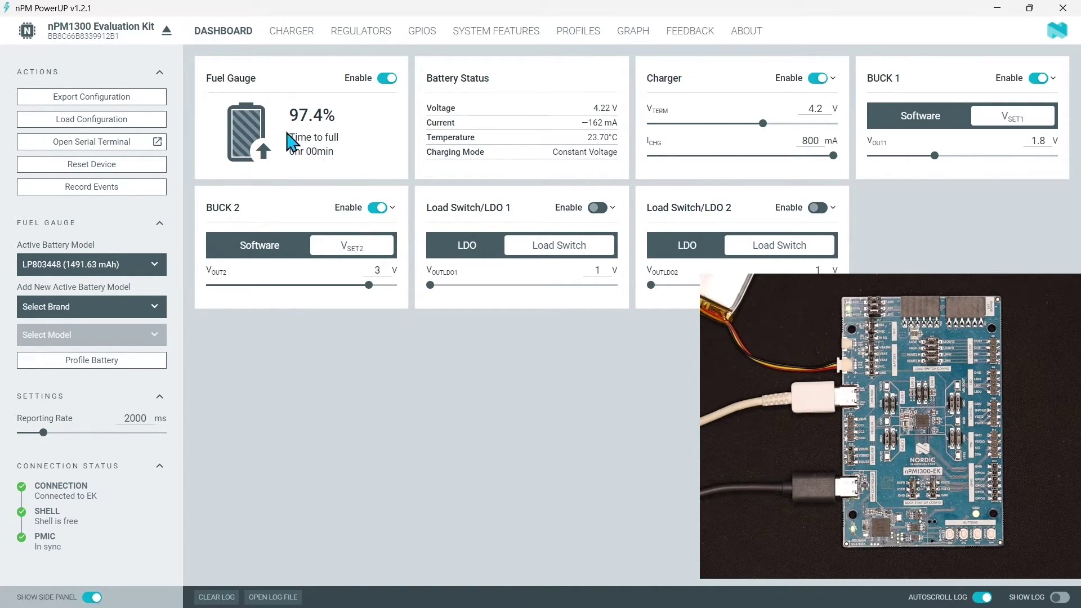
mouse_move(304, 127)
click(817, 78)
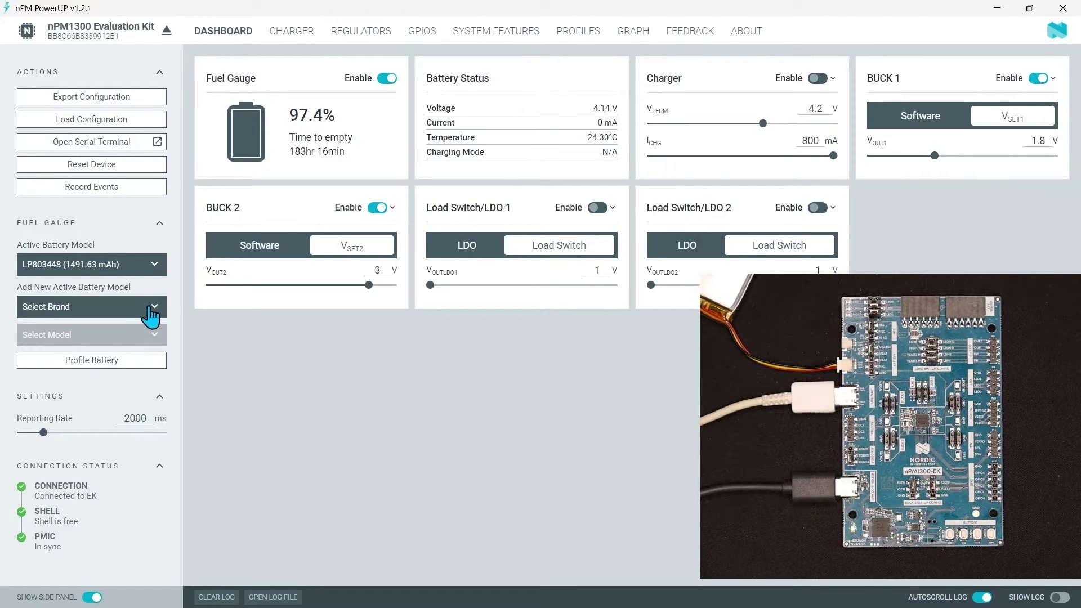
- Write the Renata ICP622540PMT (600 mAh) battery model to slot 0 as a new active battery model
click(148, 307)
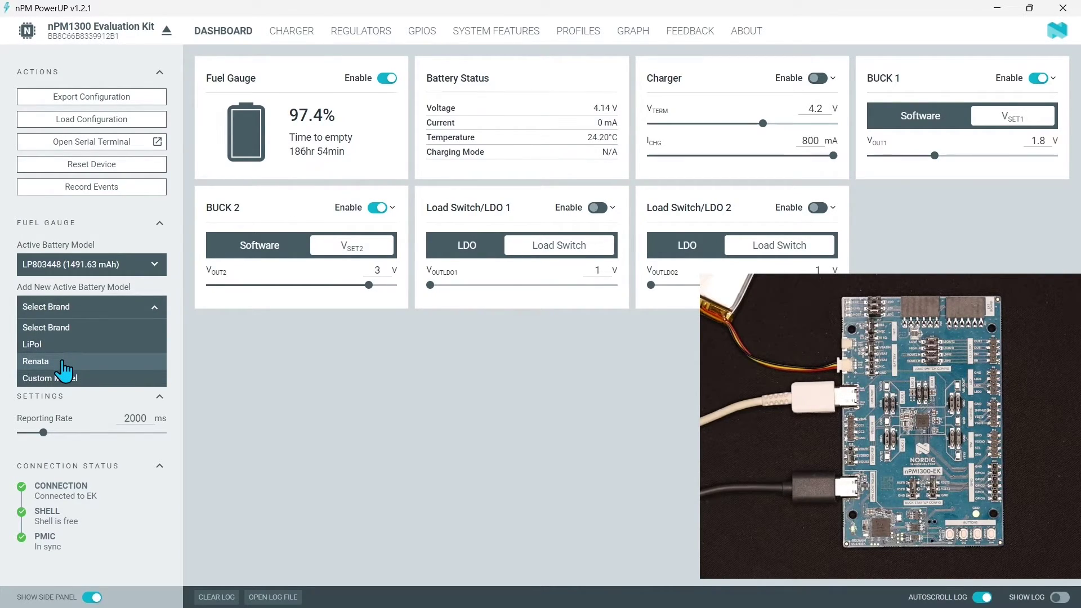
click(62, 362)
click(85, 344)
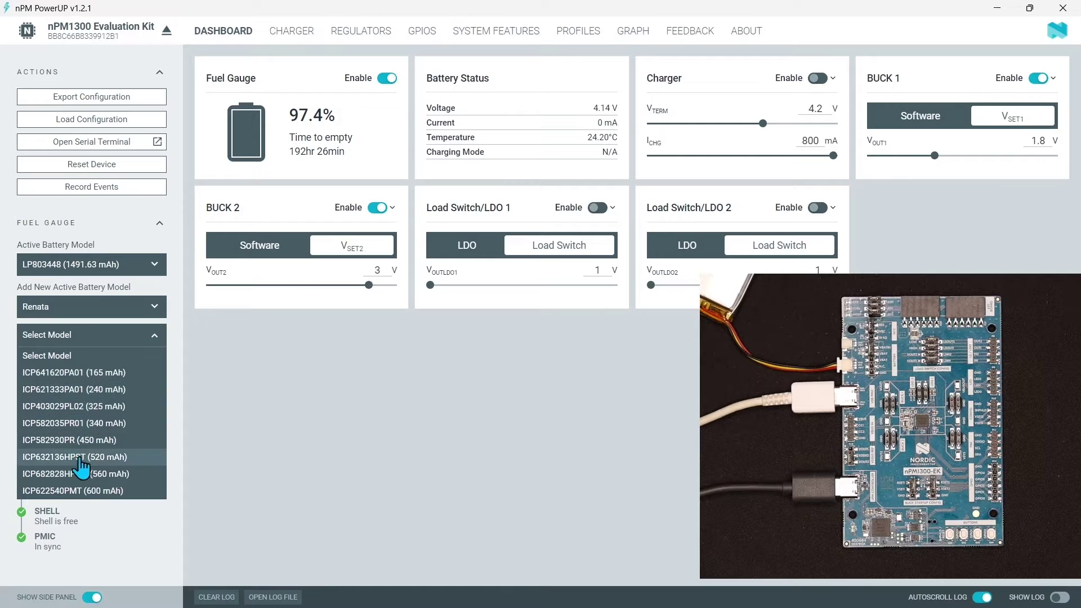
click(83, 492)
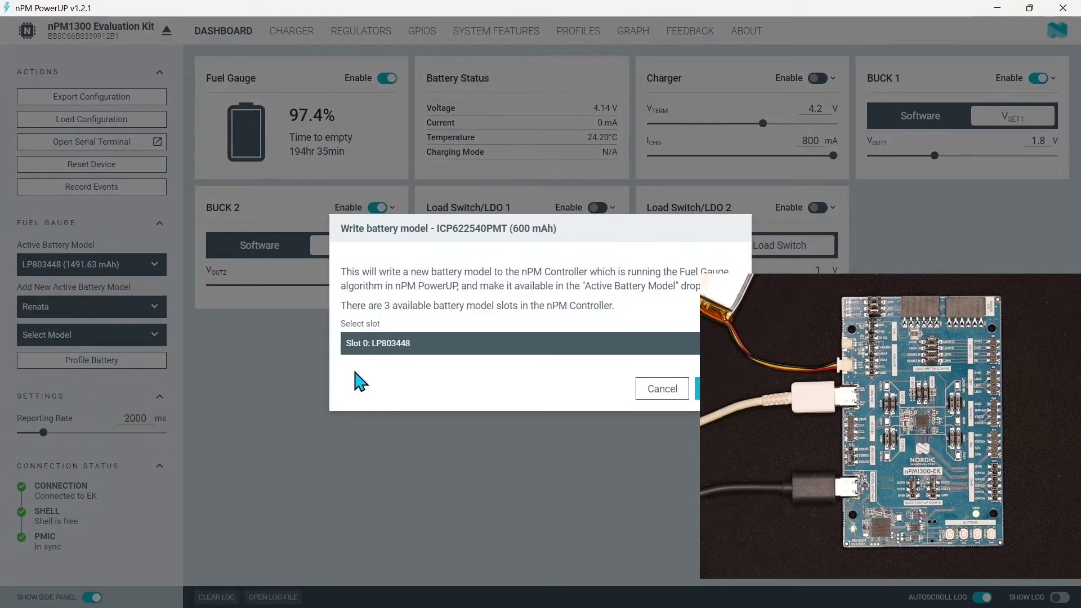
click(420, 348)
click(420, 345)
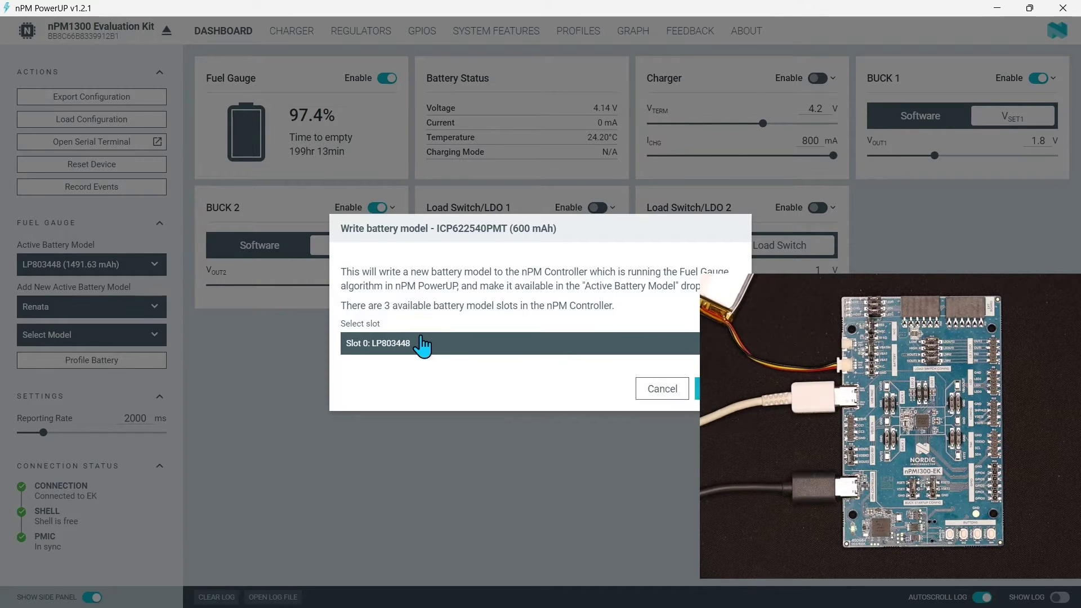
click(697, 397)
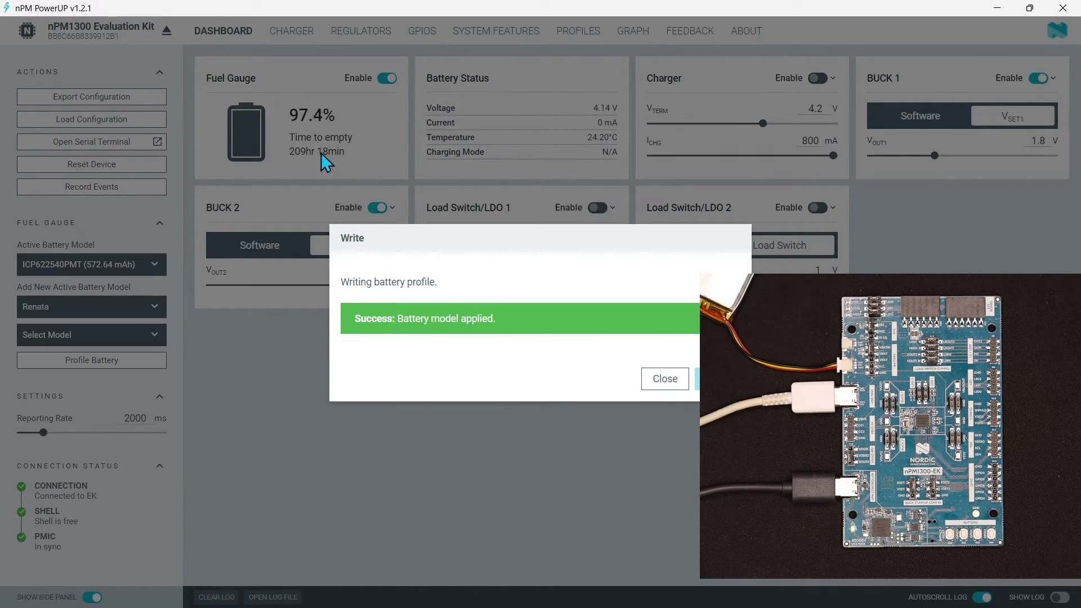
click(664, 381)
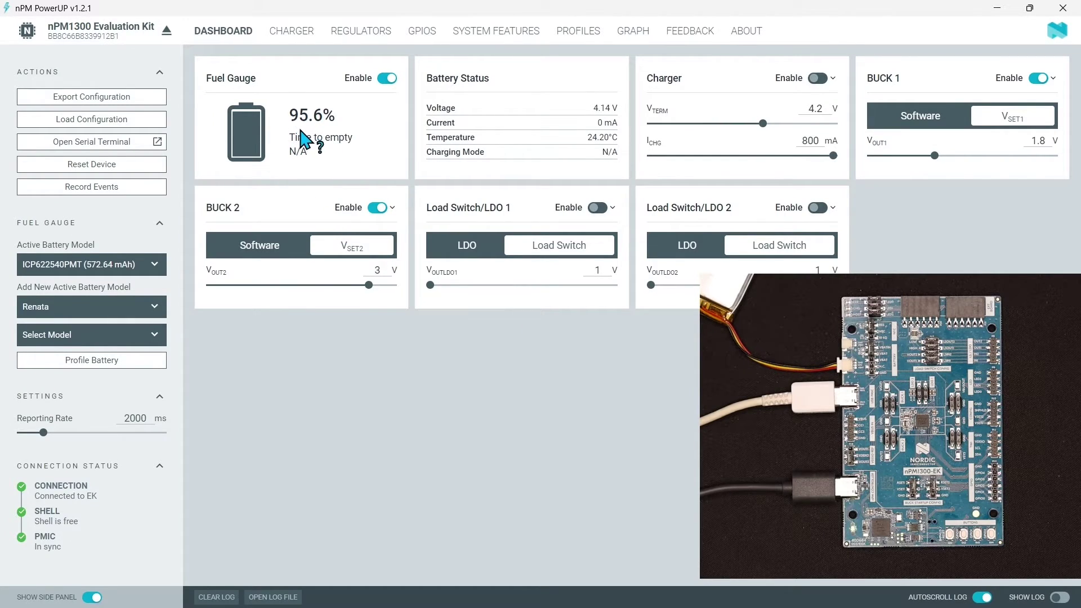
mouse_move(301, 144)
- Examine the charger's available options for I TERM, V TRICKLE_FAST and the NTC thermistor
click(292, 35)
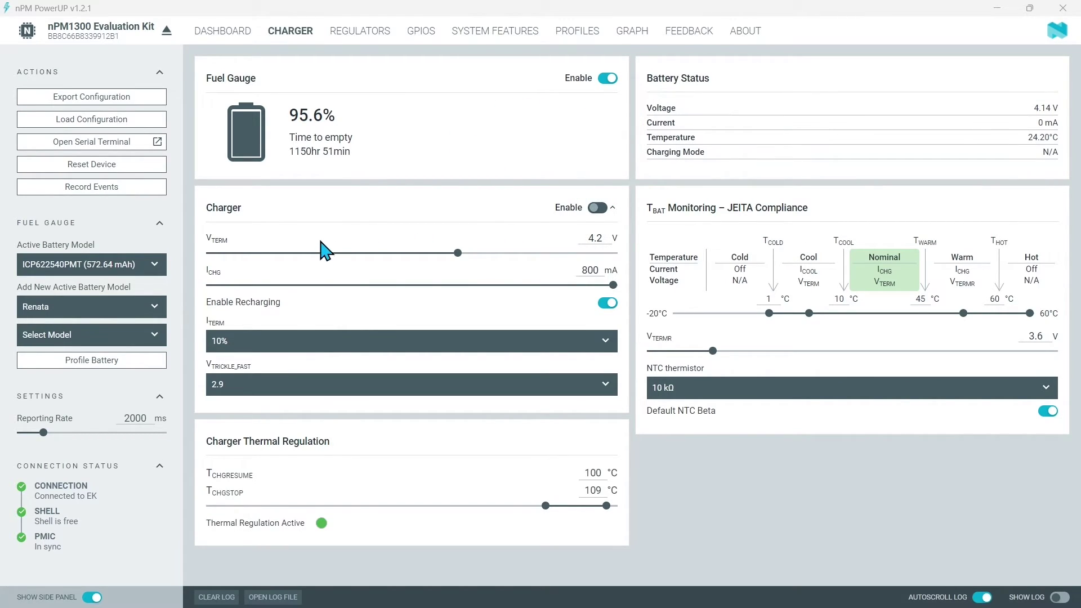
click(226, 344)
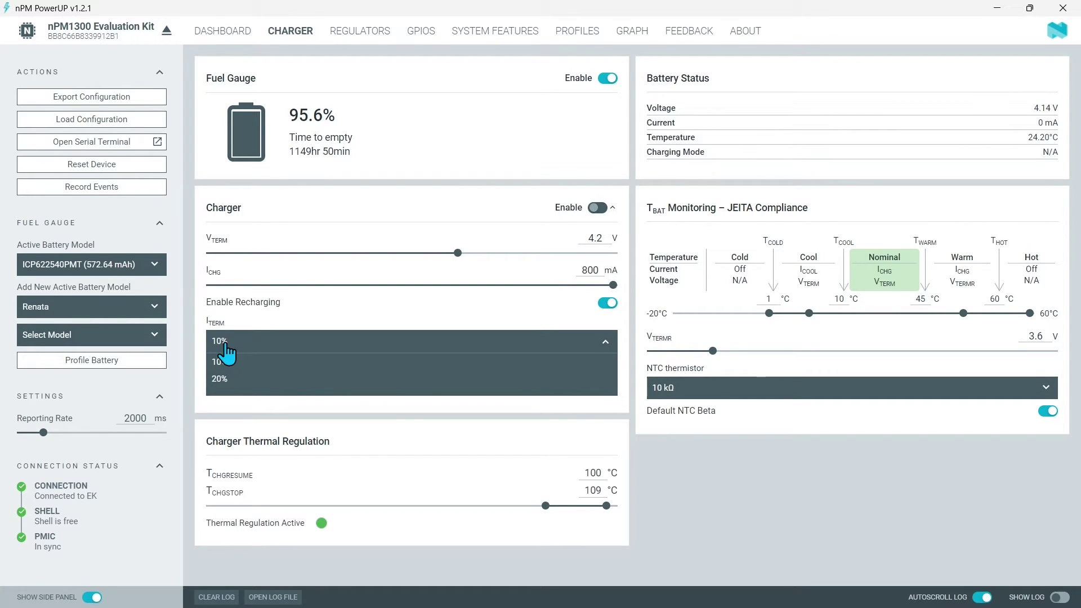
click(228, 344)
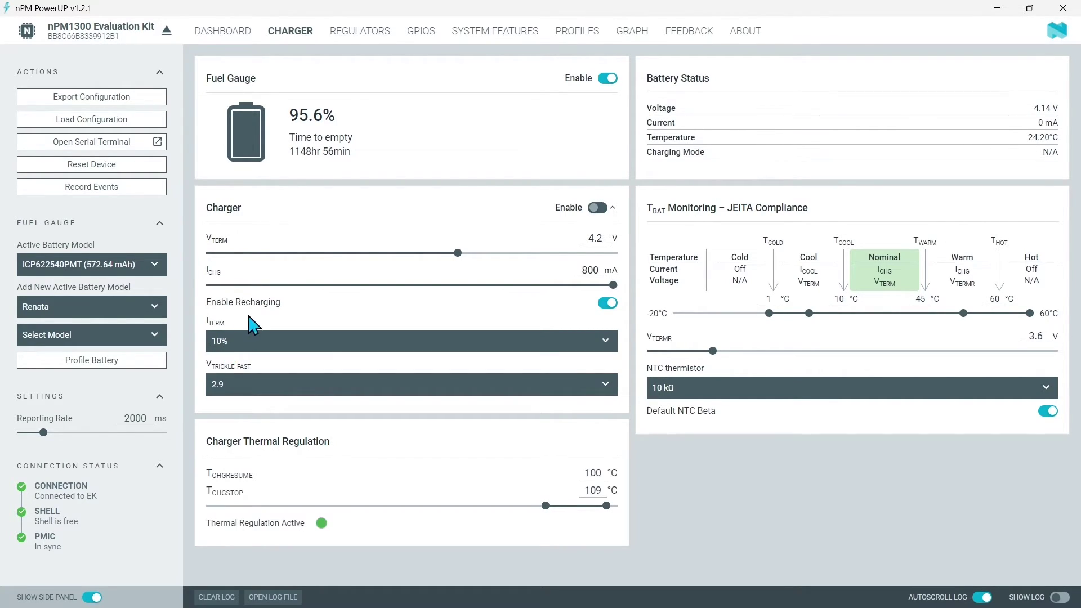
click(248, 389)
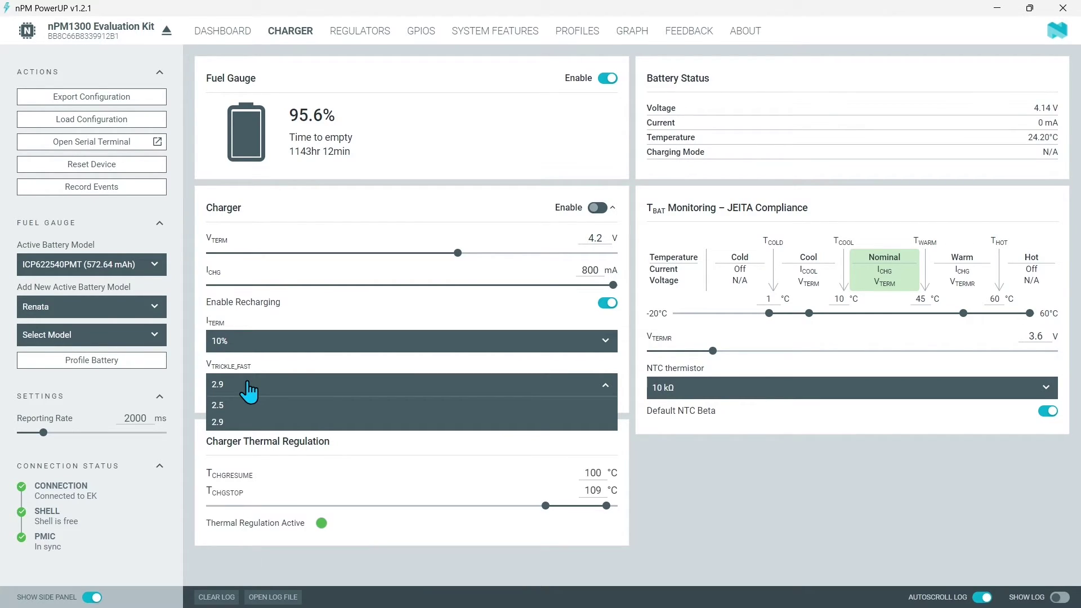
click(248, 391)
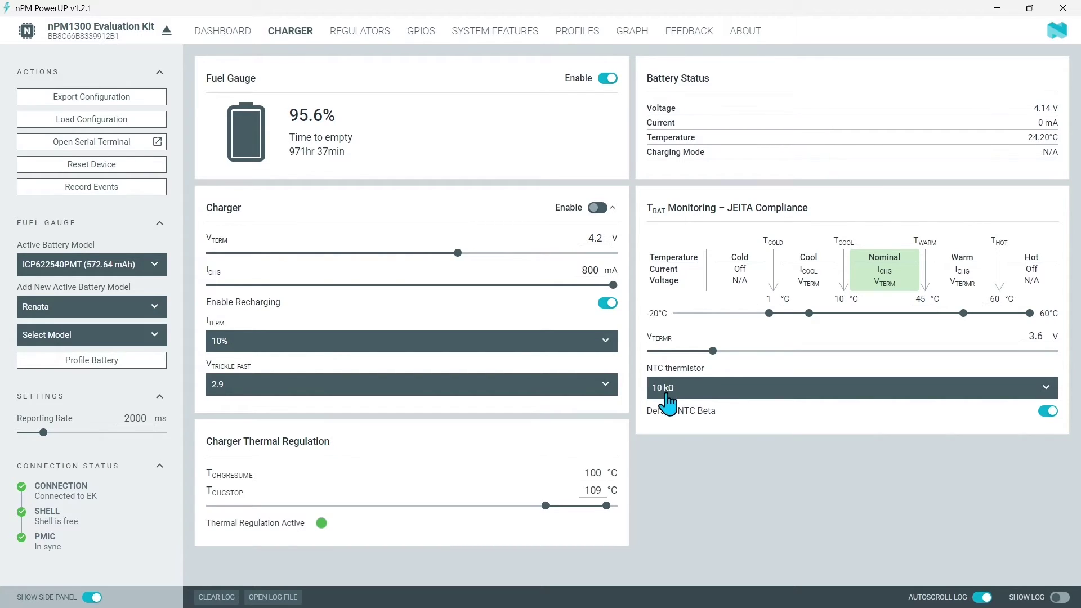
click(700, 393)
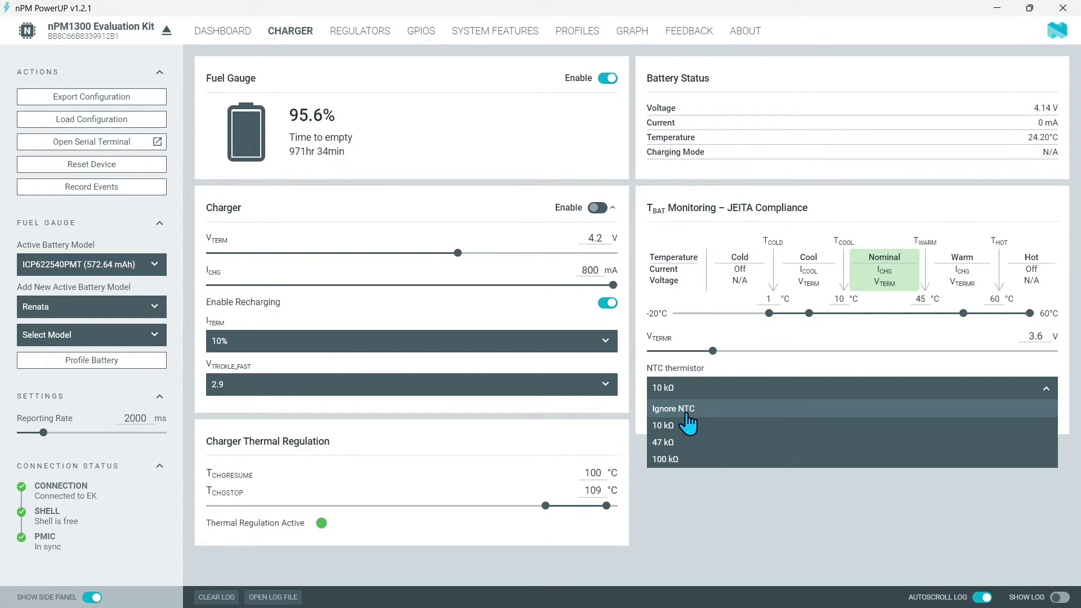
click(708, 393)
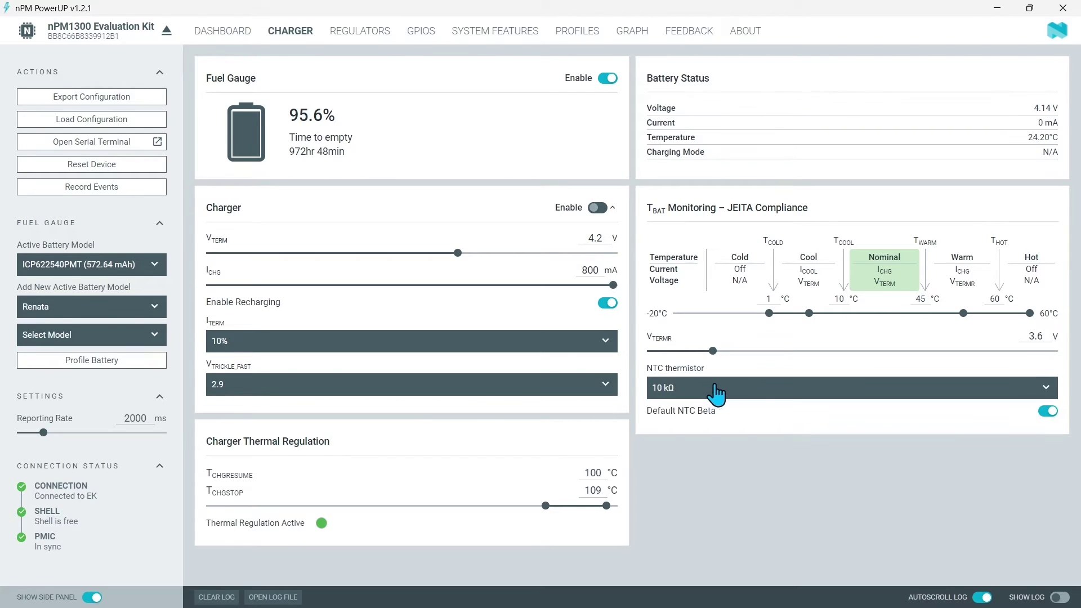
- Examine the available mode control, on/off control and retention control options of the BUCK 1 regulator
click(340, 40)
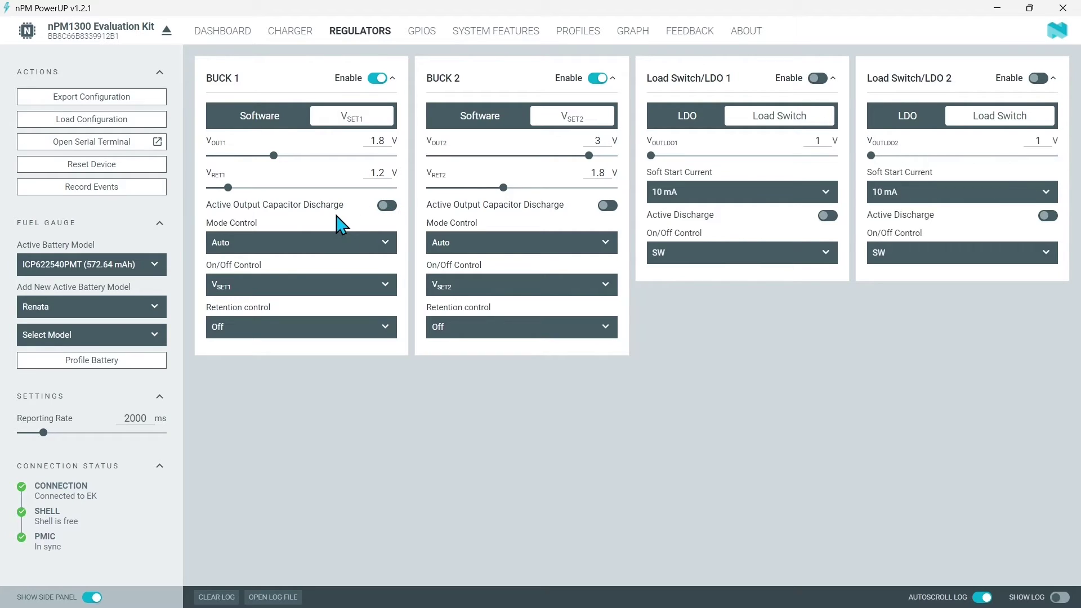
click(387, 243)
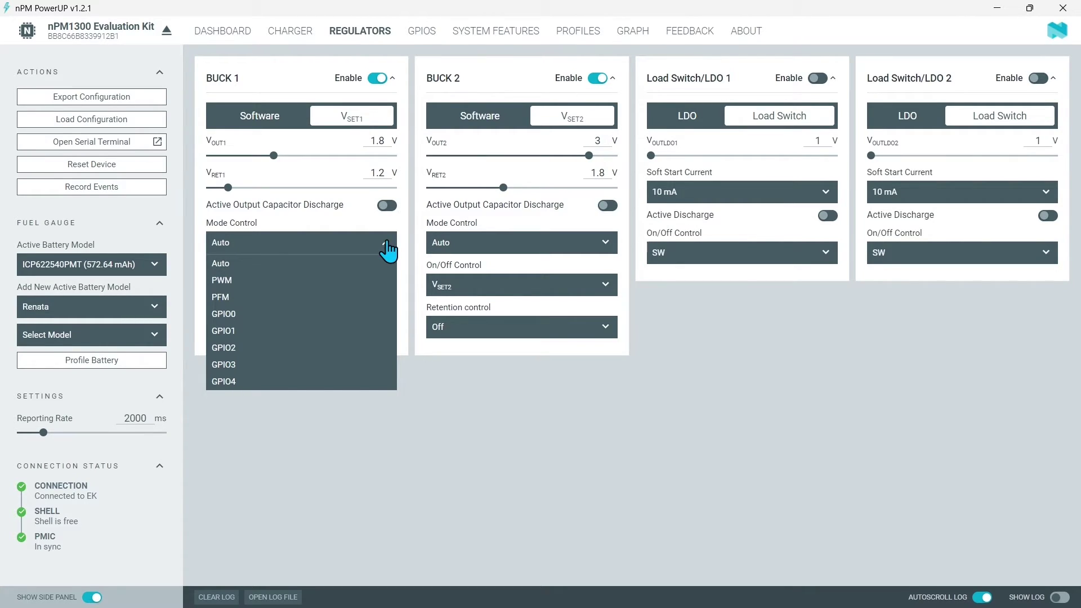
click(387, 248)
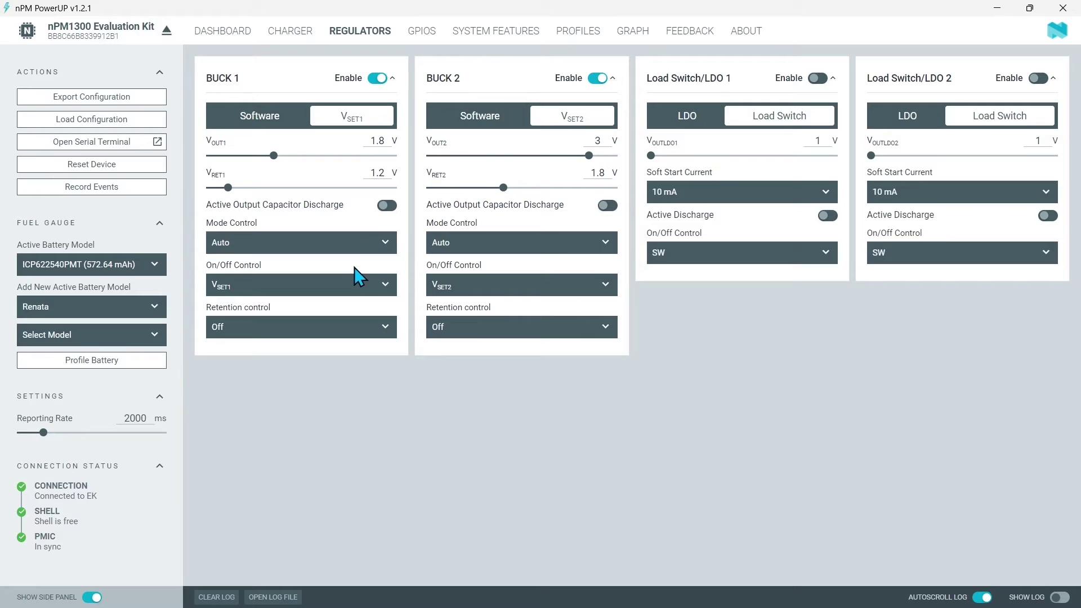
click(381, 292)
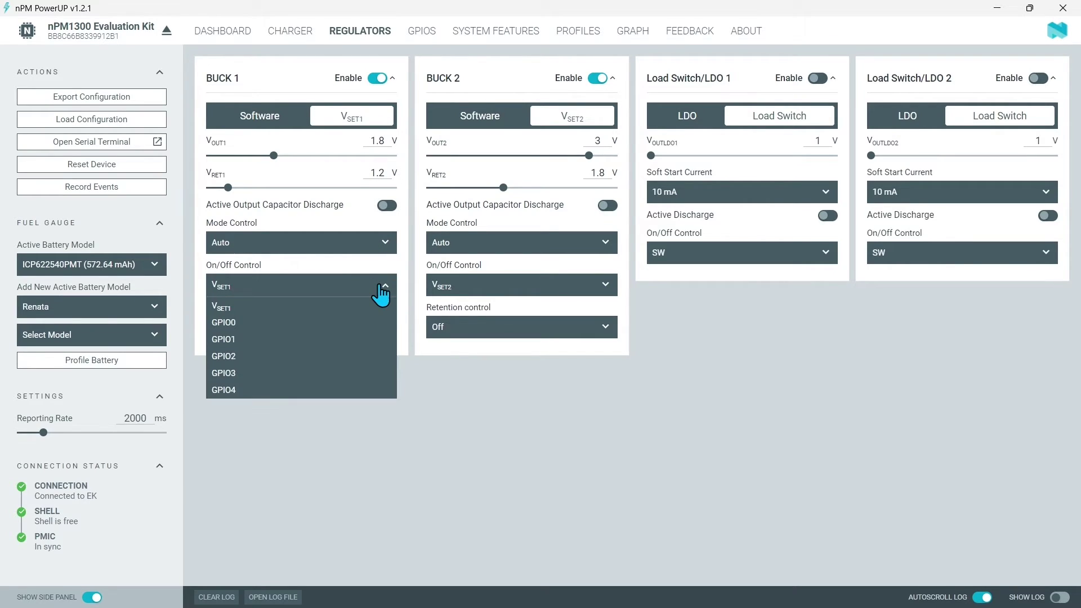
click(381, 292)
click(386, 335)
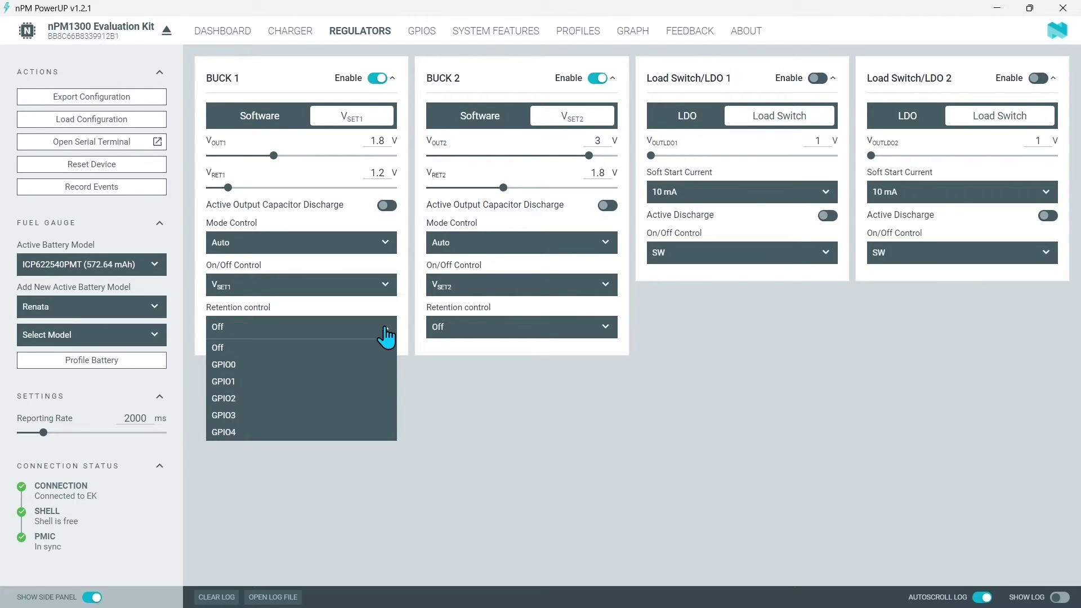
click(386, 335)
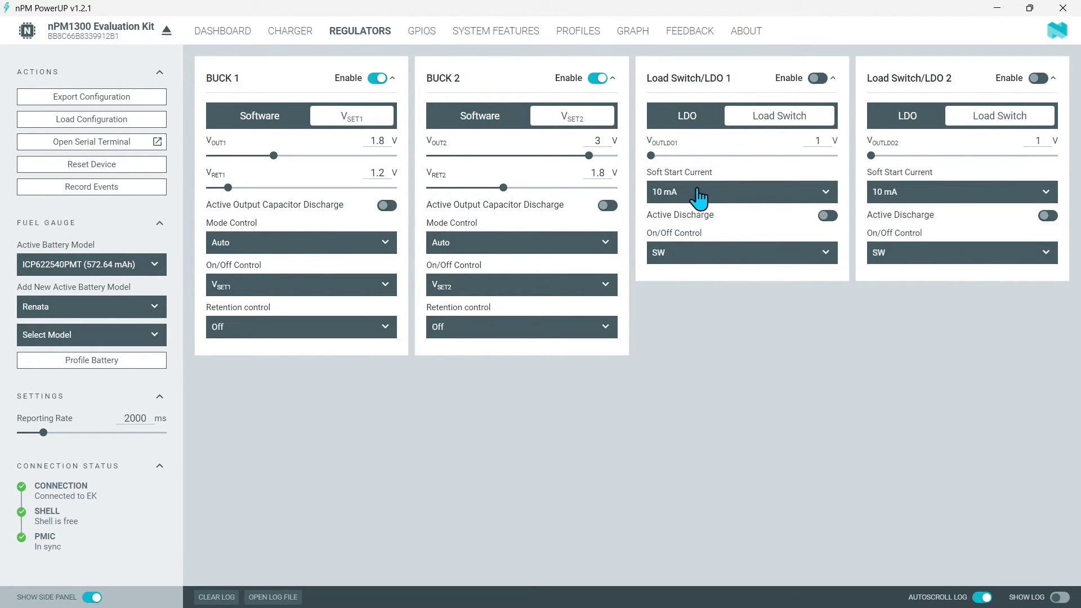
- Examine the soft start current and on/off control options of Load Switch/LDO 1
click(718, 198)
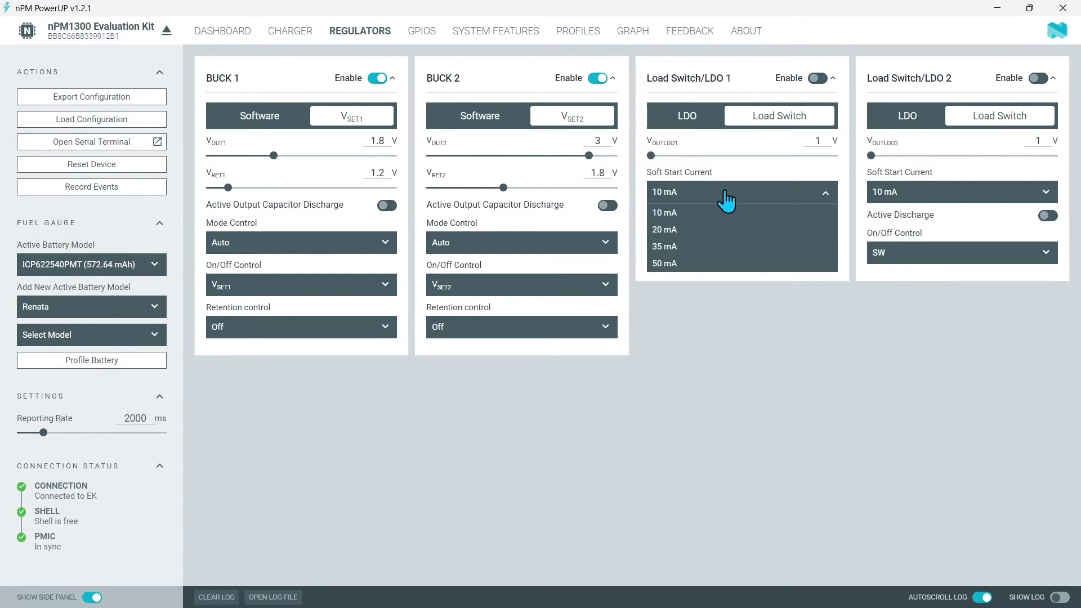
click(726, 195)
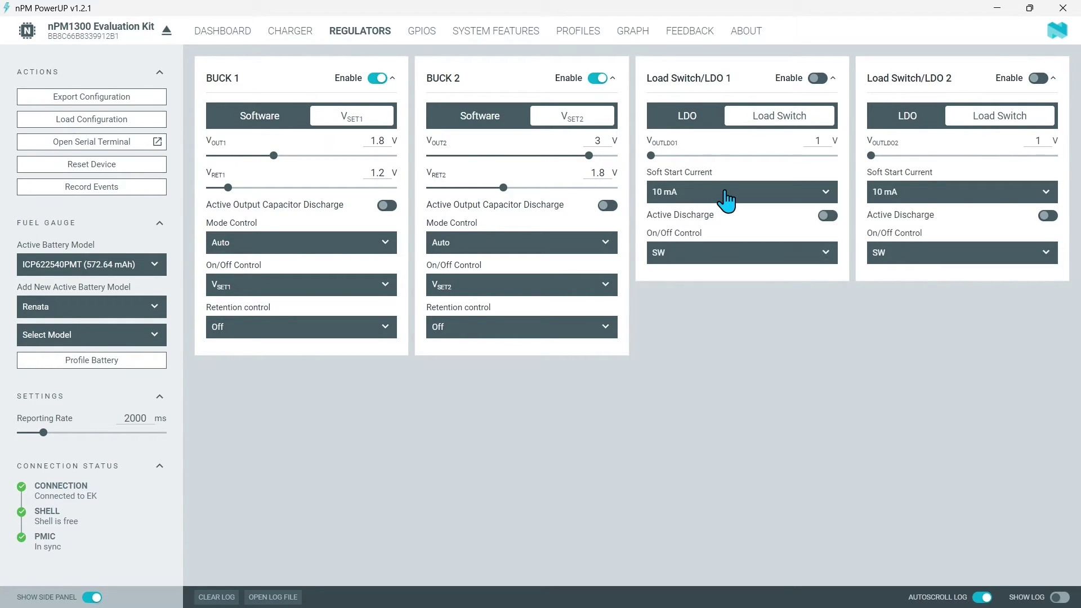
click(740, 258)
click(739, 260)
- Set LED0 to Charging and LED1 to Charger error in the GPIO and LED settings
click(417, 33)
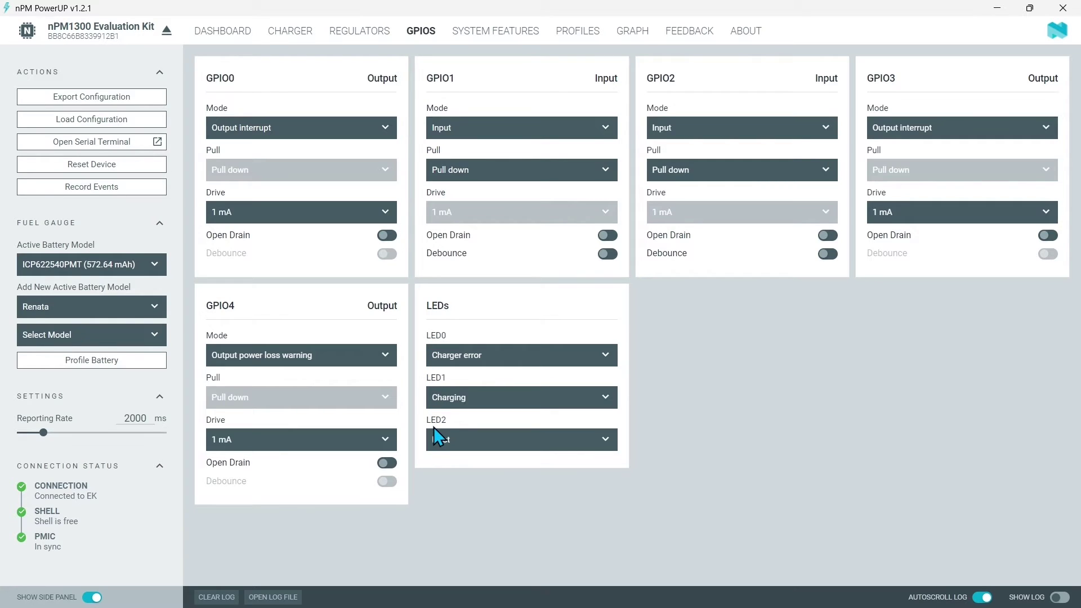
click(500, 354)
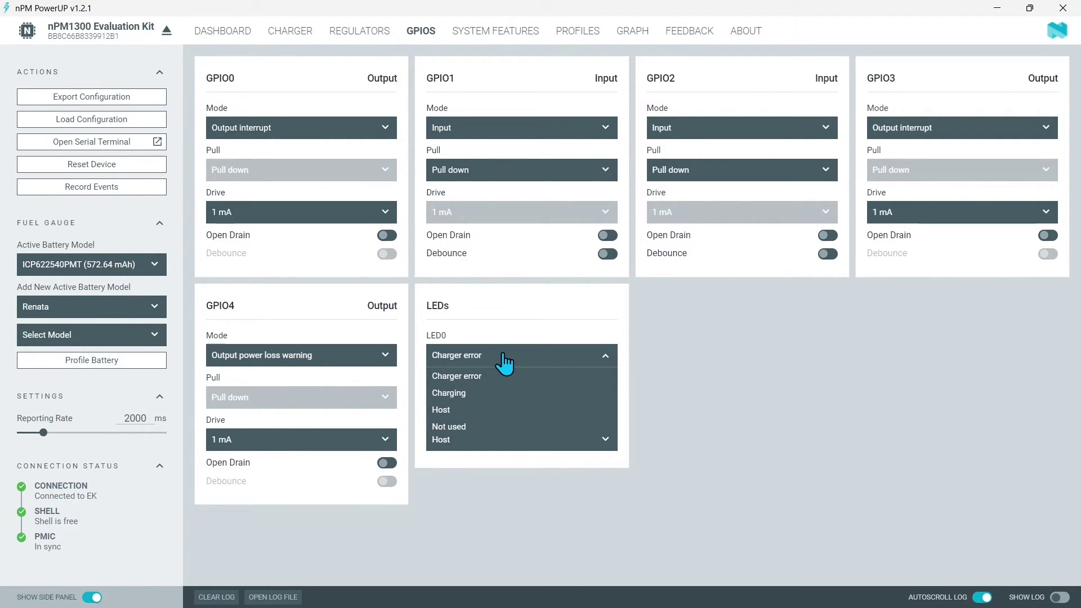
click(503, 355)
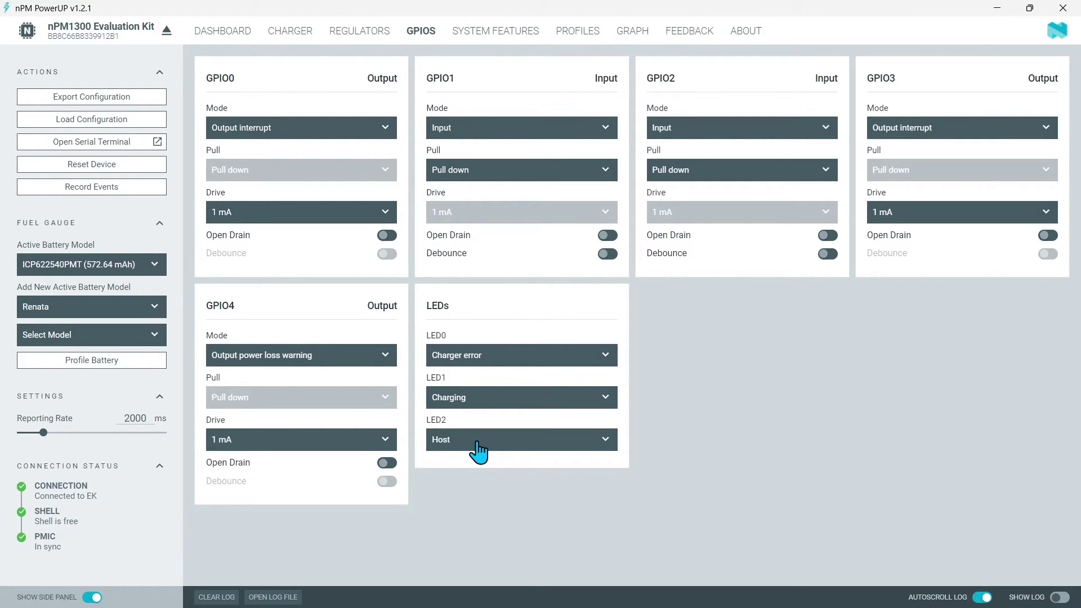
click(511, 367)
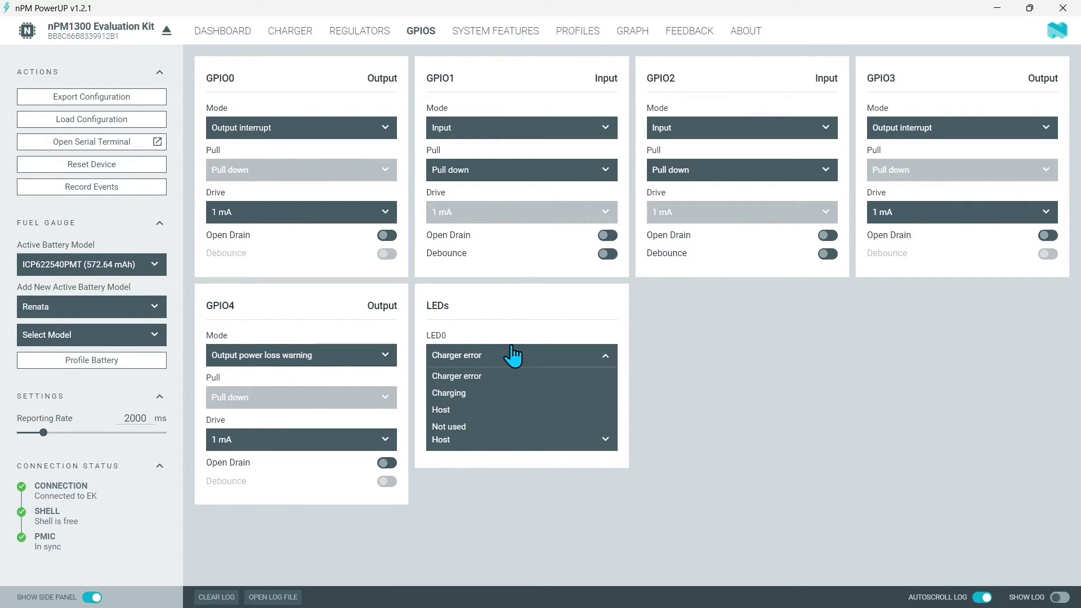
click(481, 394)
click(485, 398)
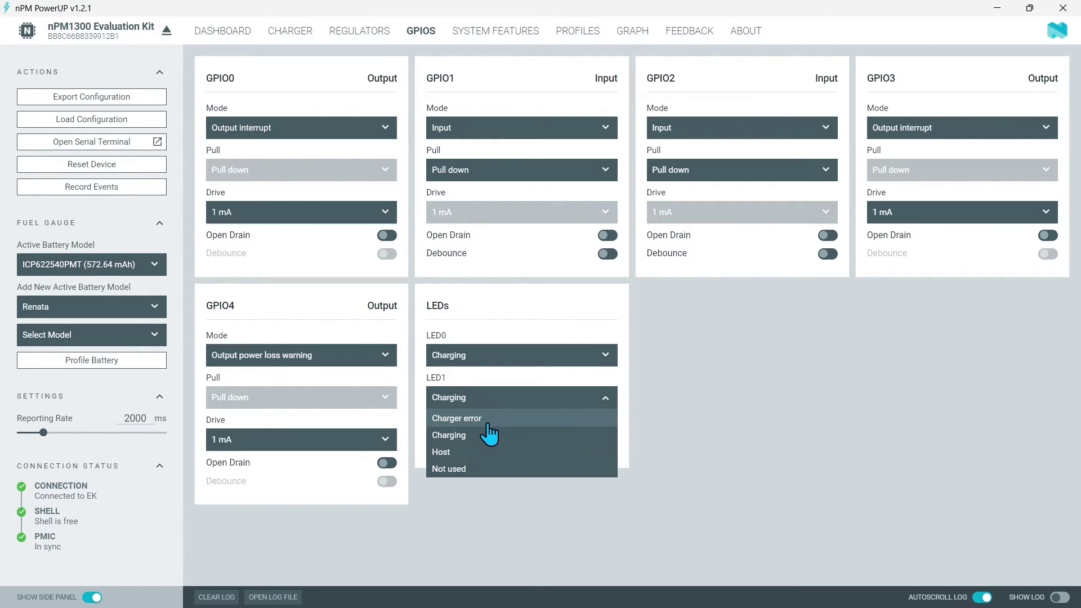
click(488, 423)
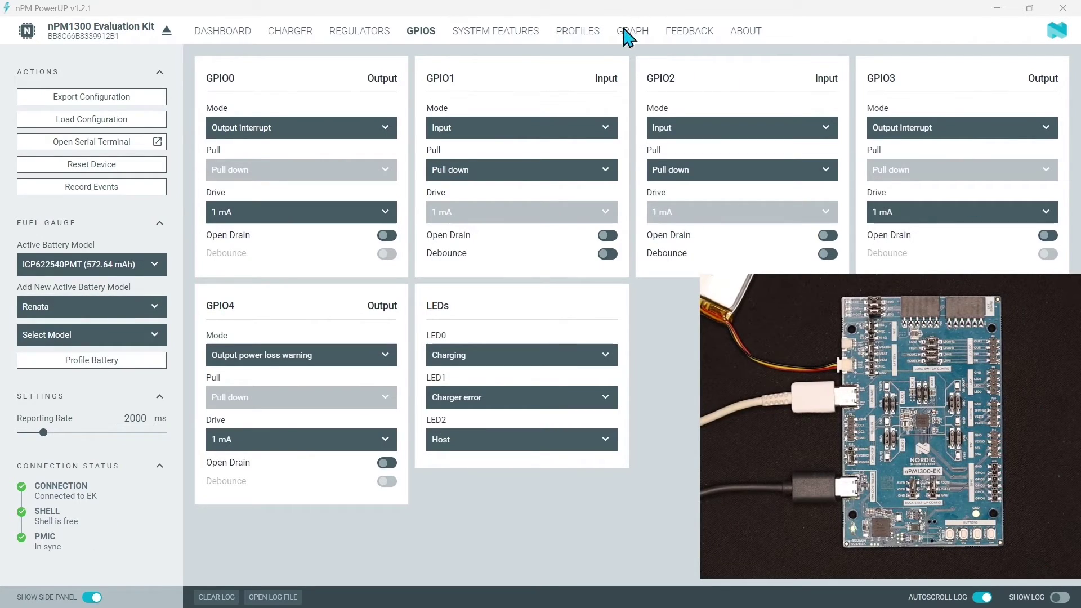
- Enable the charger to test the charging LED on the board, and disable it again
click(288, 31)
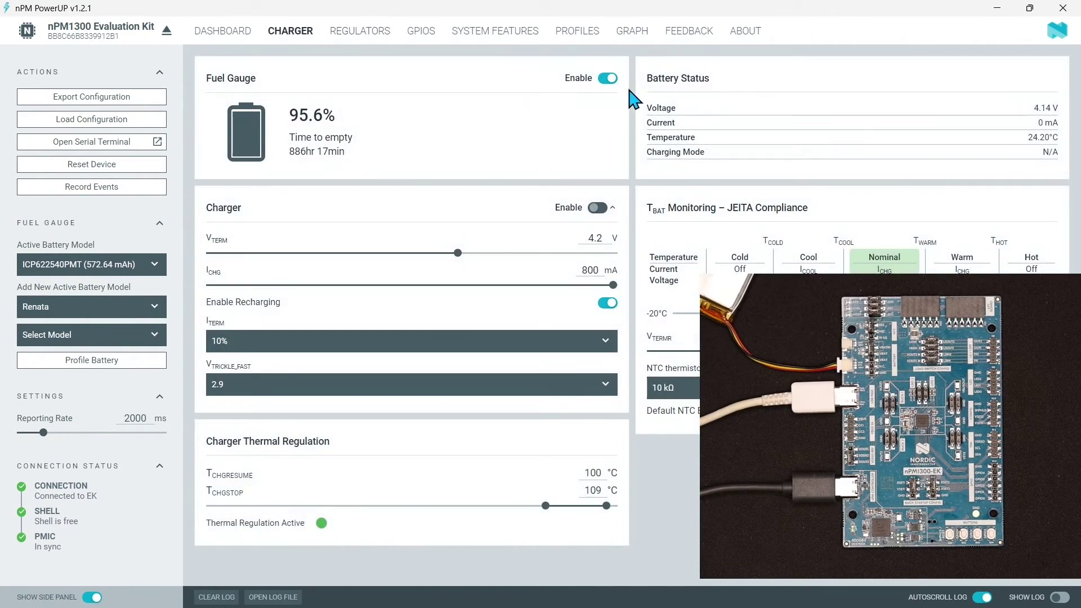
click(597, 209)
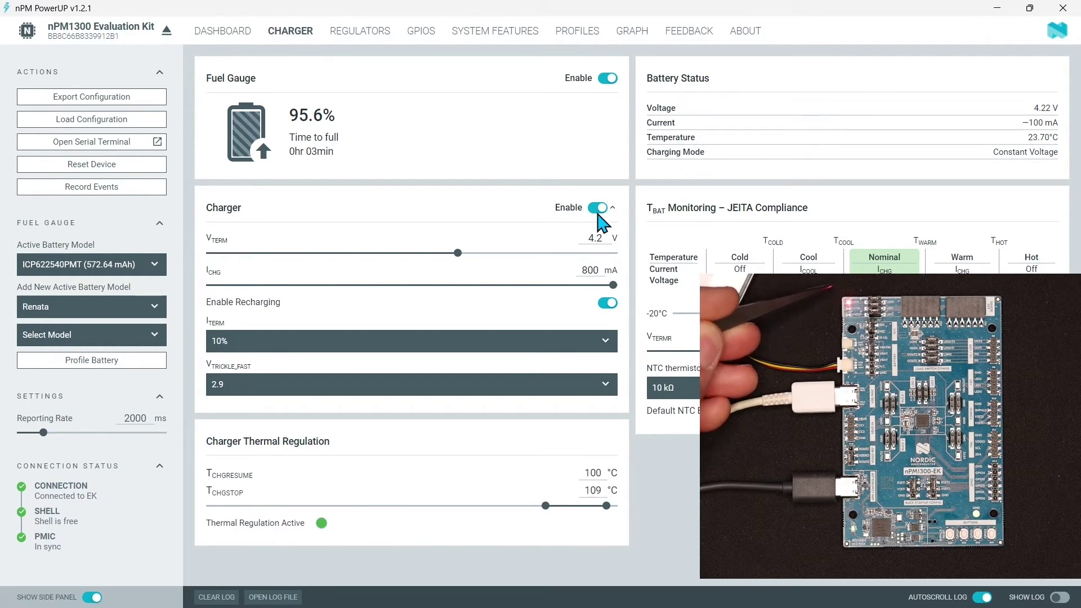
click(599, 215)
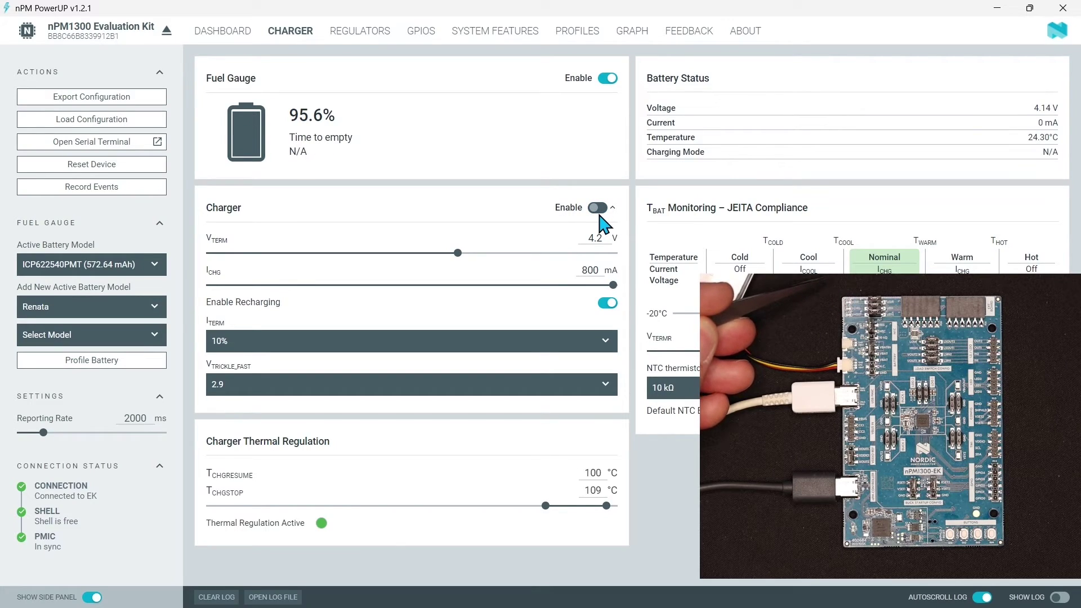
- Set LED0 to Charger error and LED1 to Charging in the GPIO and LED settings
click(429, 32)
click(492, 361)
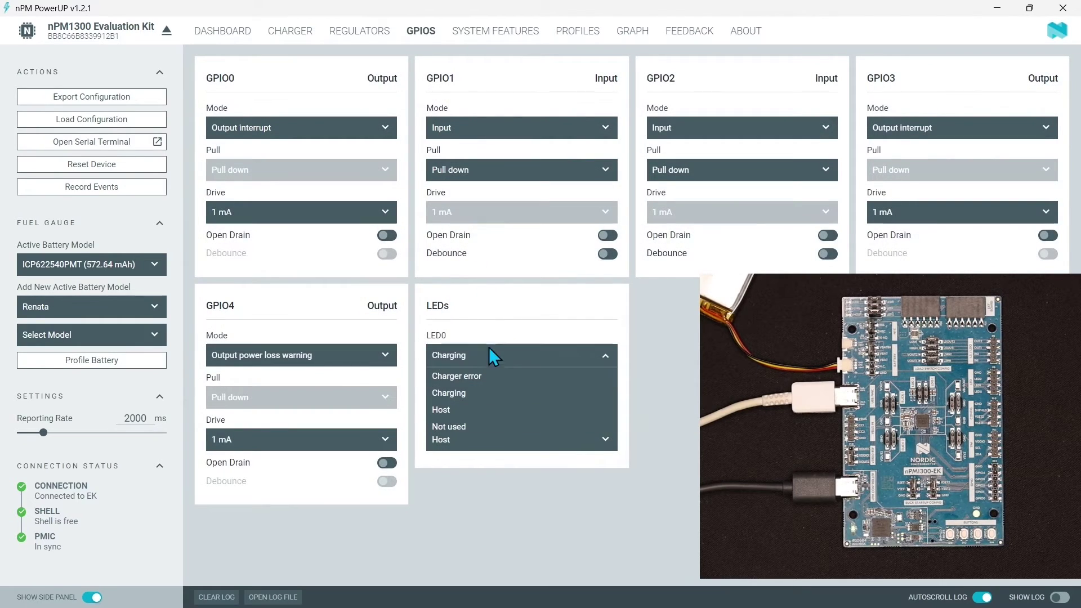
click(489, 377)
click(488, 400)
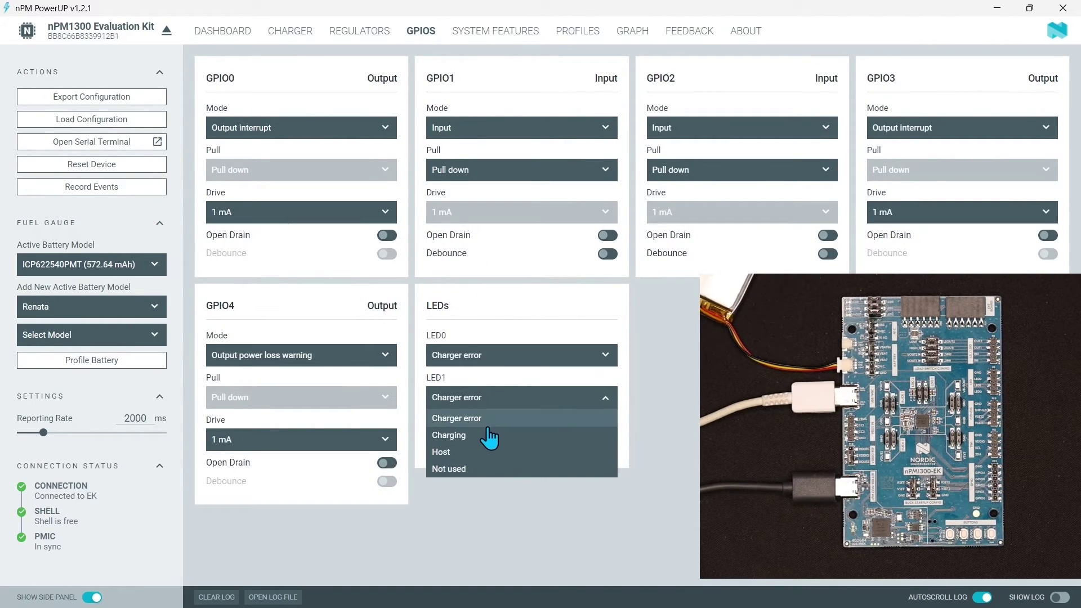
click(490, 438)
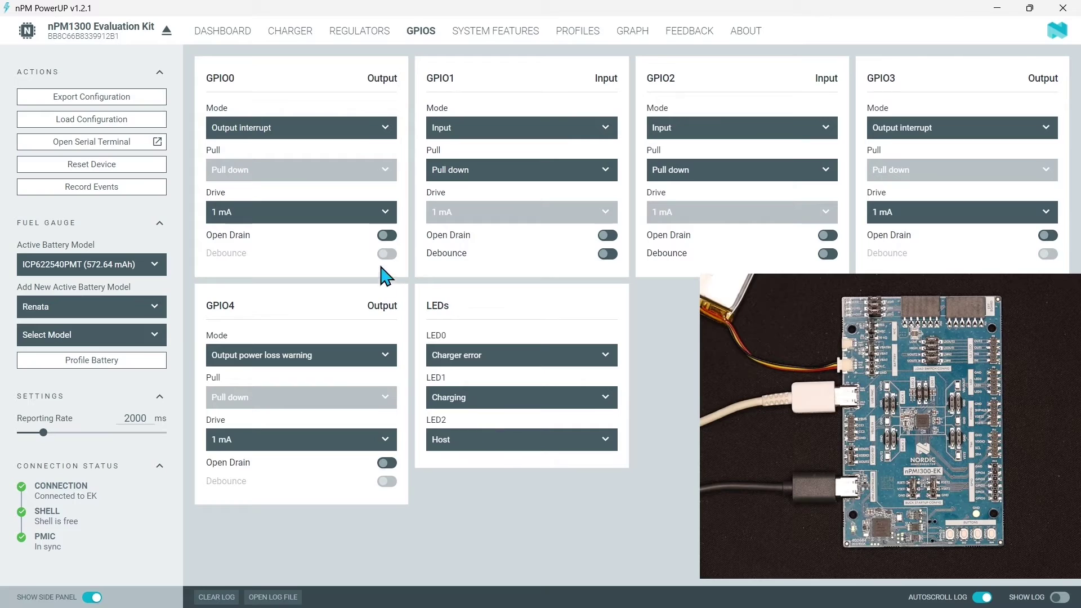
- Enable the charger to check the reassigned charging LED on the board, and disable it again
click(306, 42)
click(605, 211)
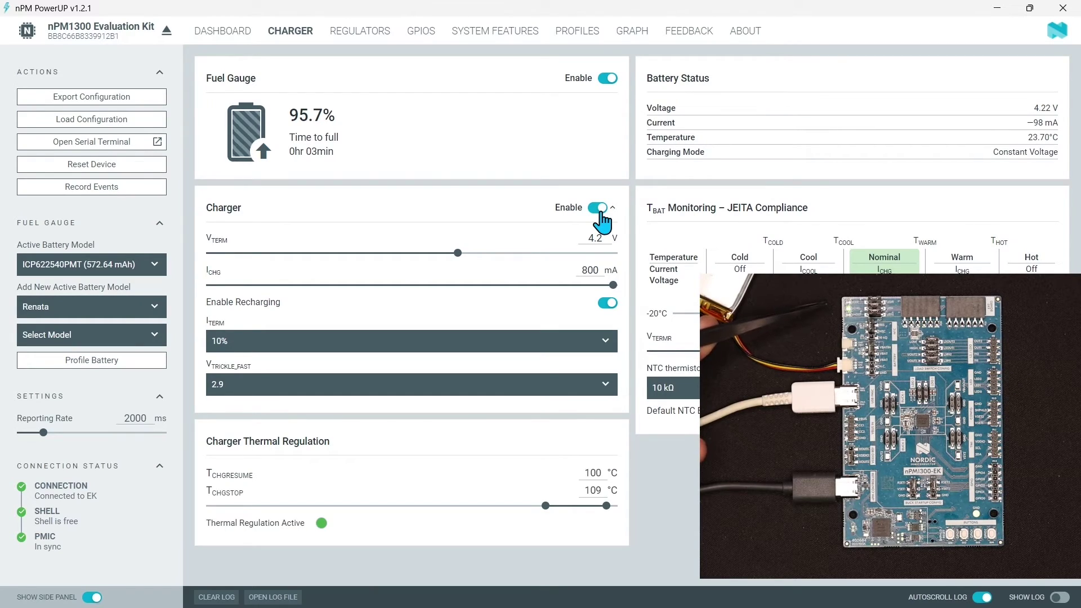
click(599, 210)
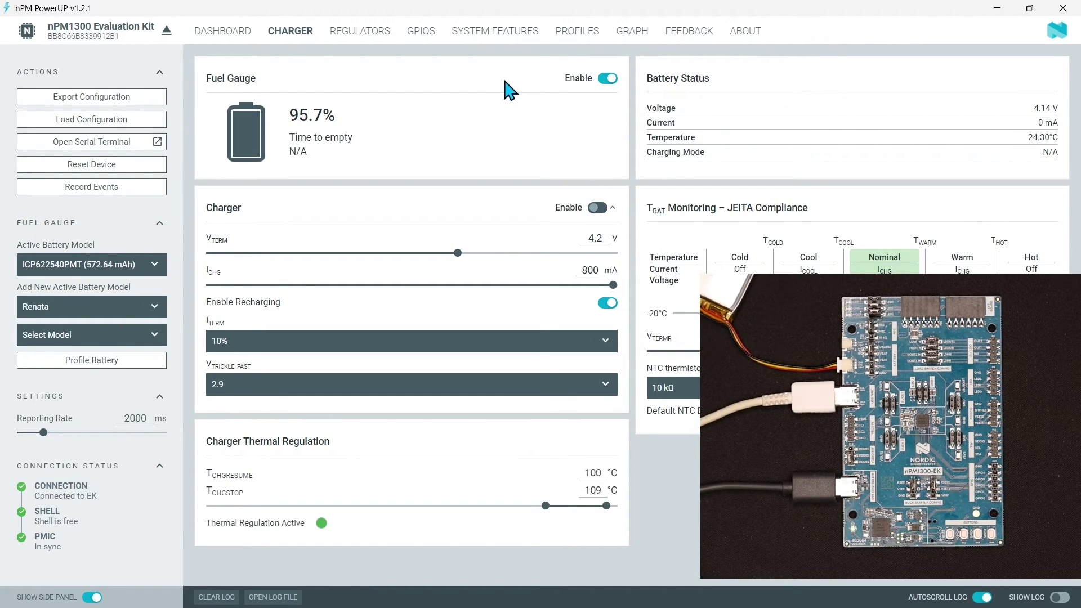
- Examine the Reset and Low Power control settings in the system features, including the ship-to-active time options and the ship mode command
click(466, 34)
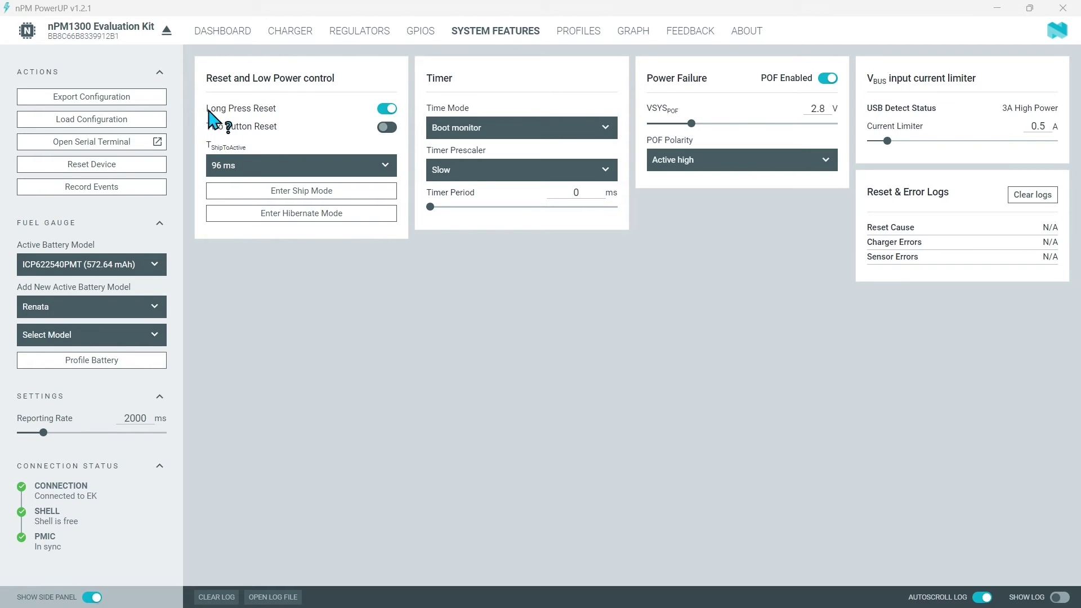
mouse_move(234, 117)
click(347, 168)
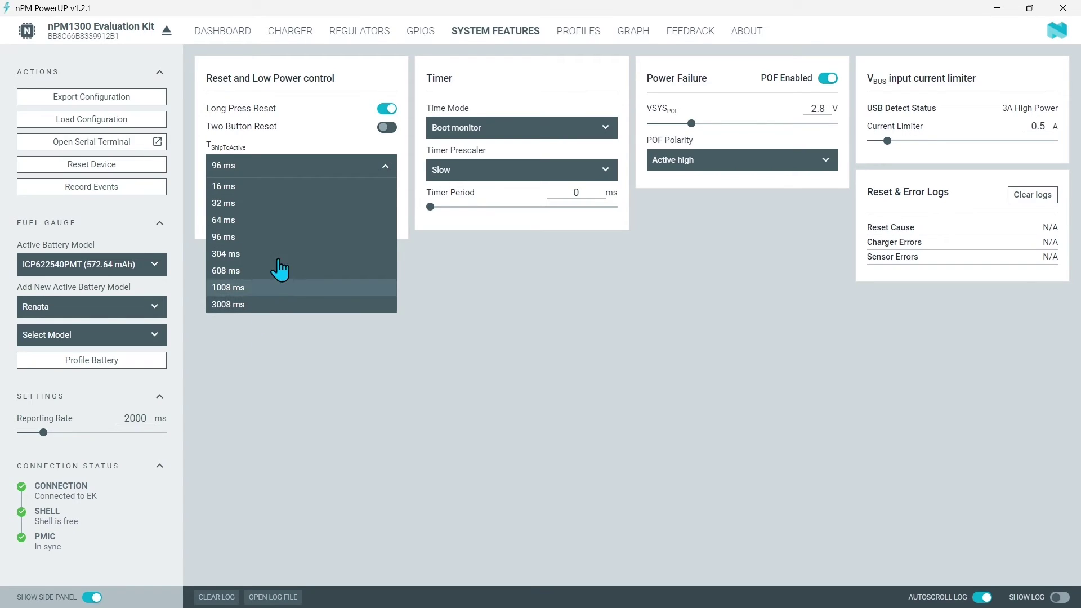
click(300, 166)
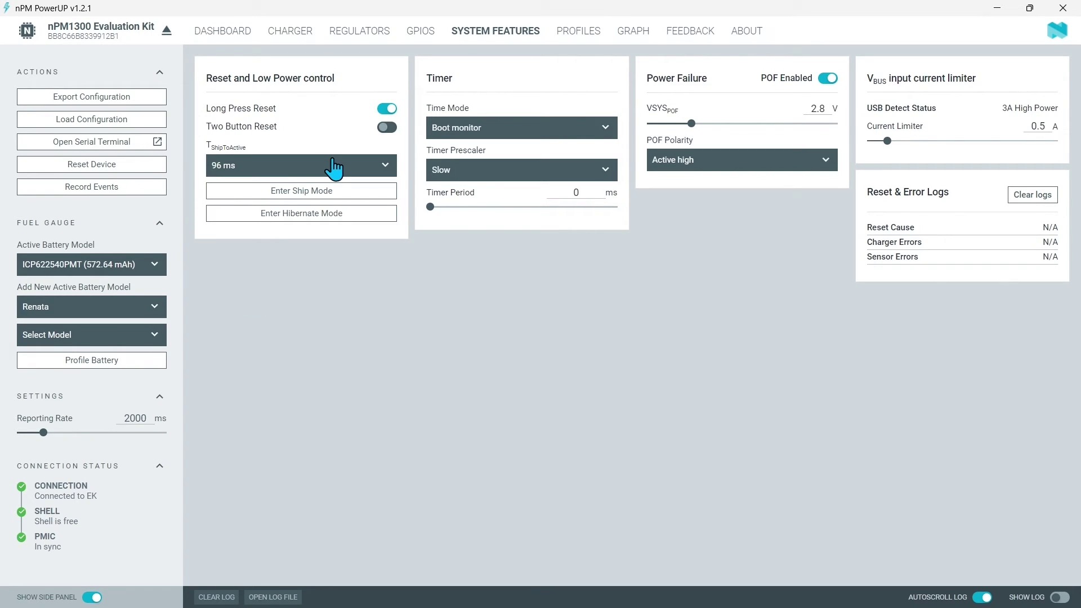
mouse_move(317, 203)
mouse_move(272, 195)
- Set the timer to Wakeup mode with the Fast prescaler and a 1000 ms period, and review the other time modes
click(495, 129)
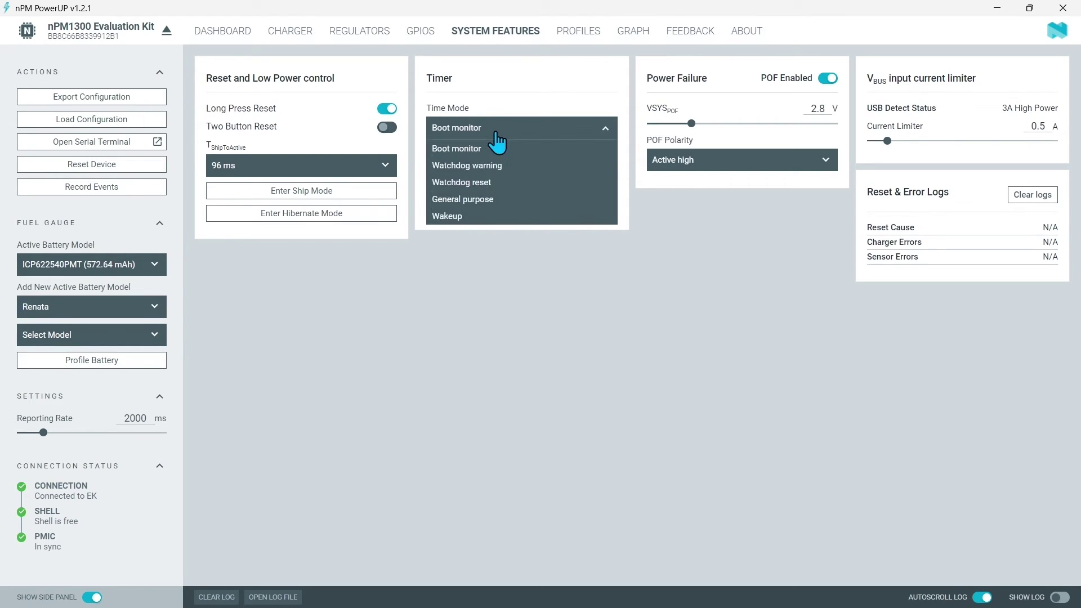
click(461, 217)
click(470, 171)
click(463, 214)
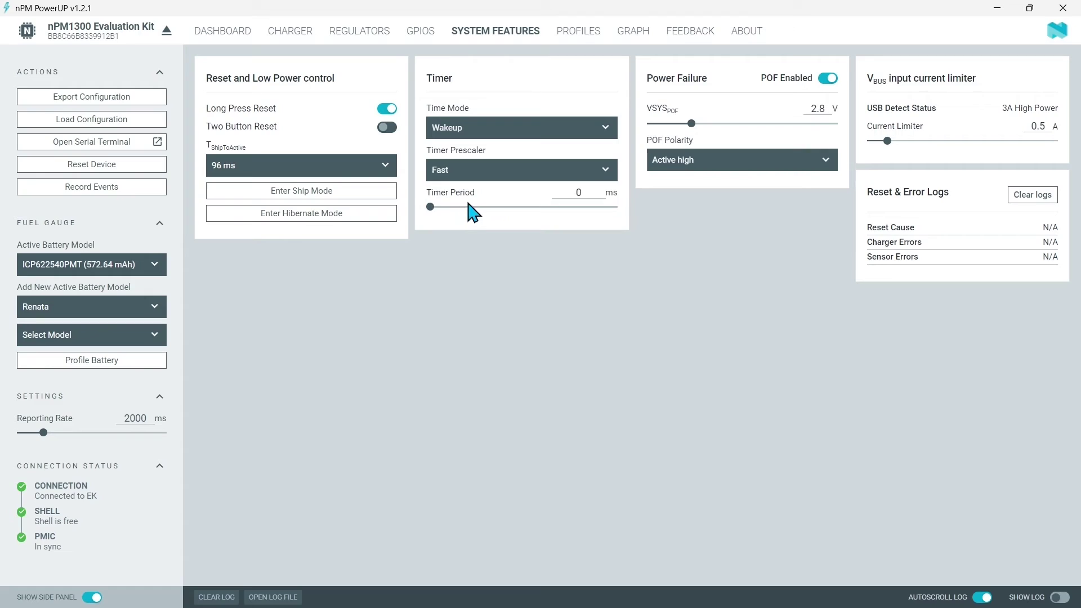
text(1000)
click(529, 133)
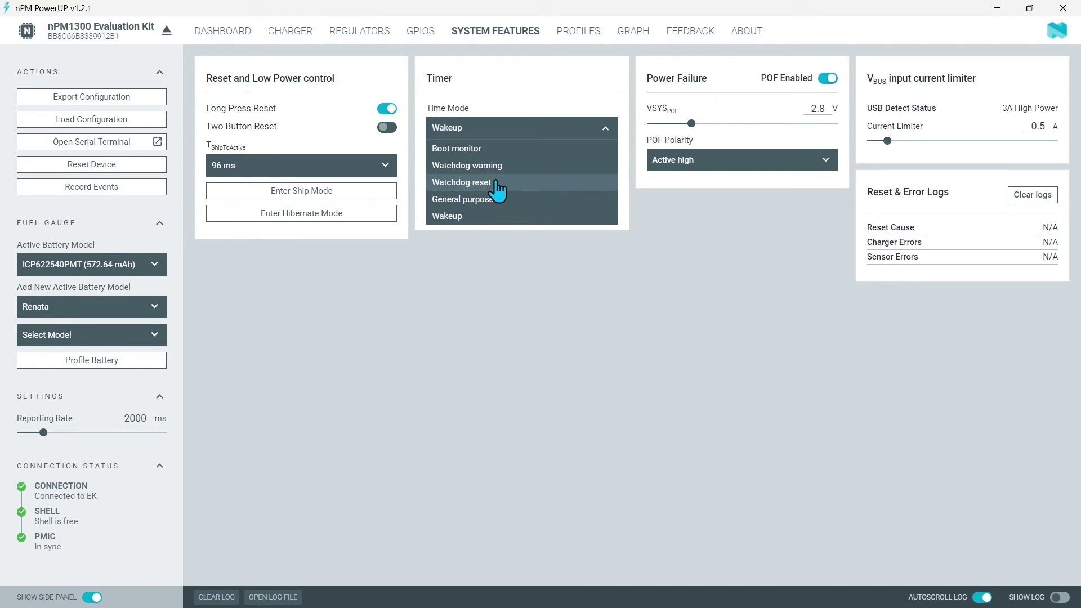
click(544, 136)
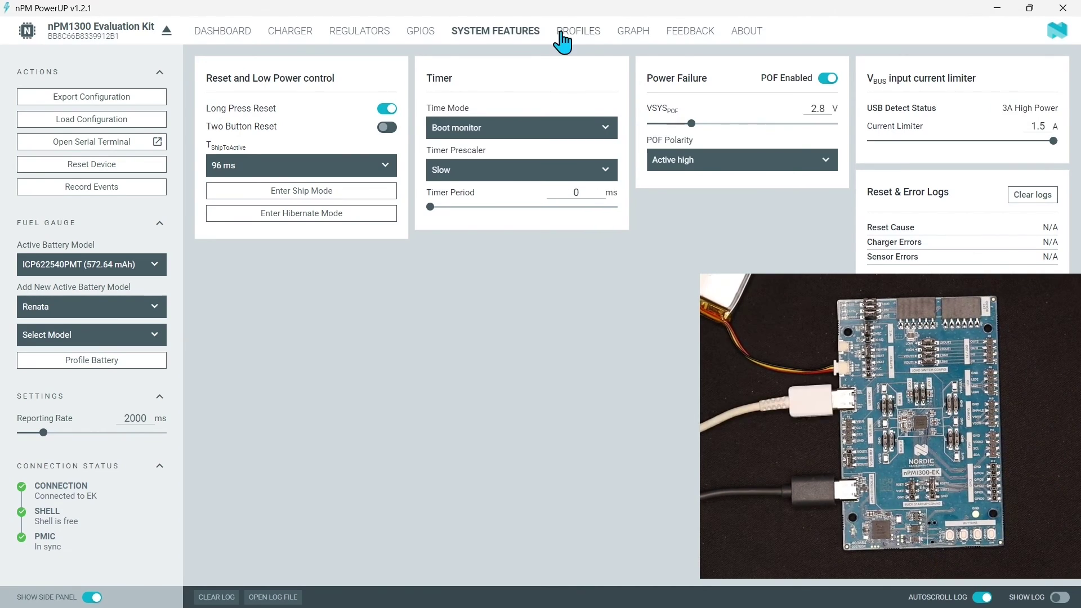
- Examine the custom and bundled battery profiles, and view the live battery graphs
click(562, 39)
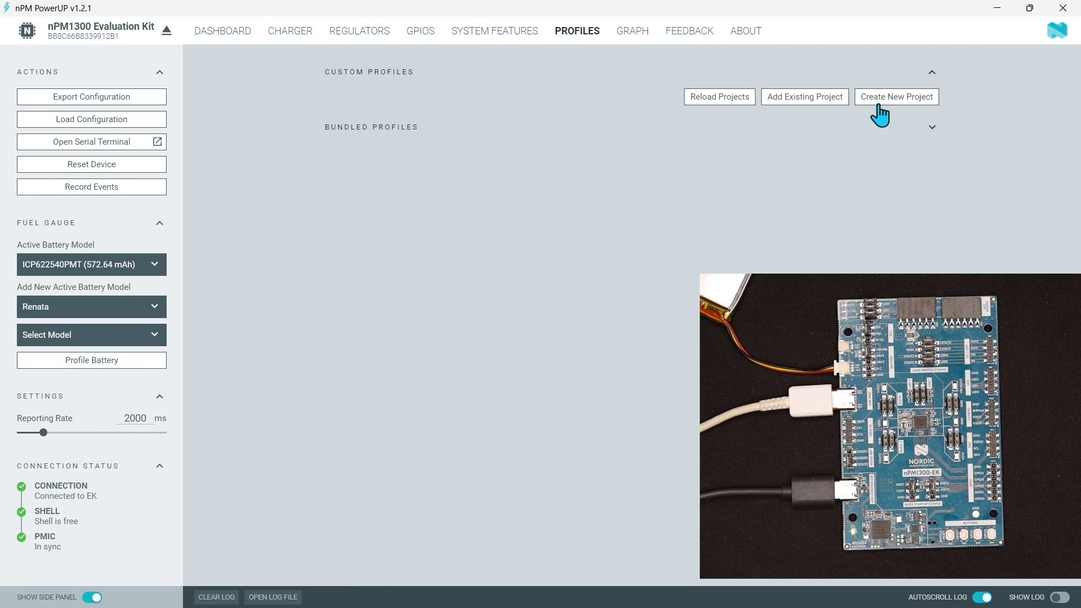
click(936, 135)
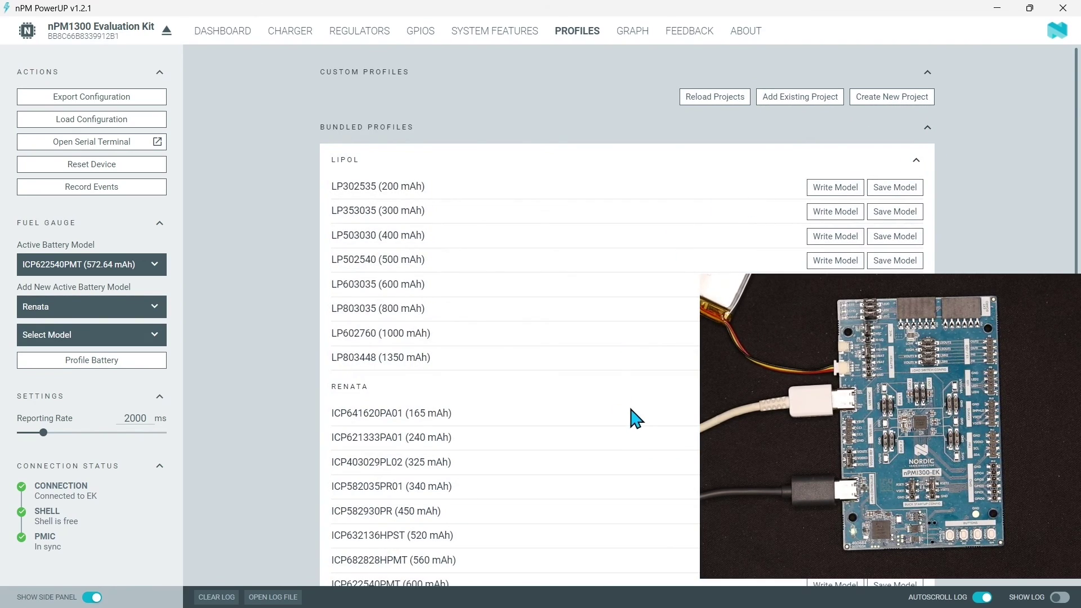
scroll(635, 417, down, 1)
scroll(636, 417, down, 1)
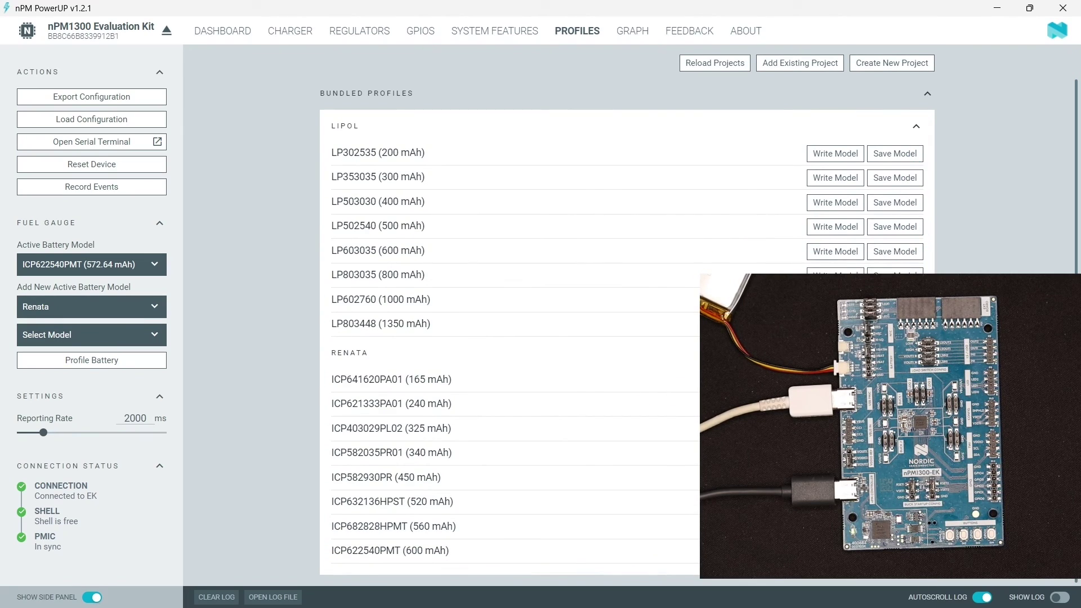
scroll(912, 189, up, 1)
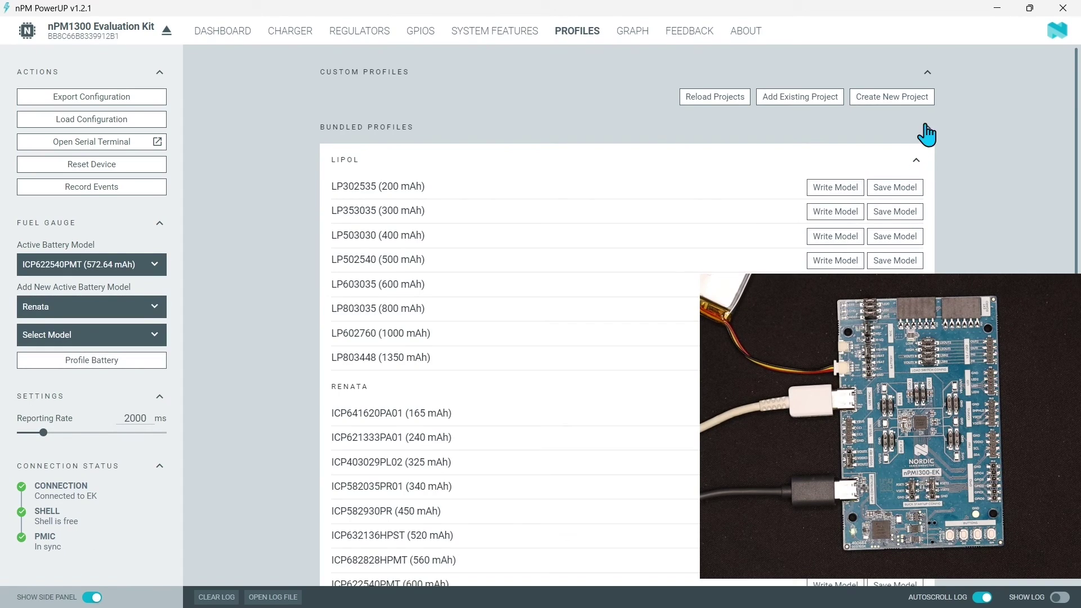
click(643, 38)
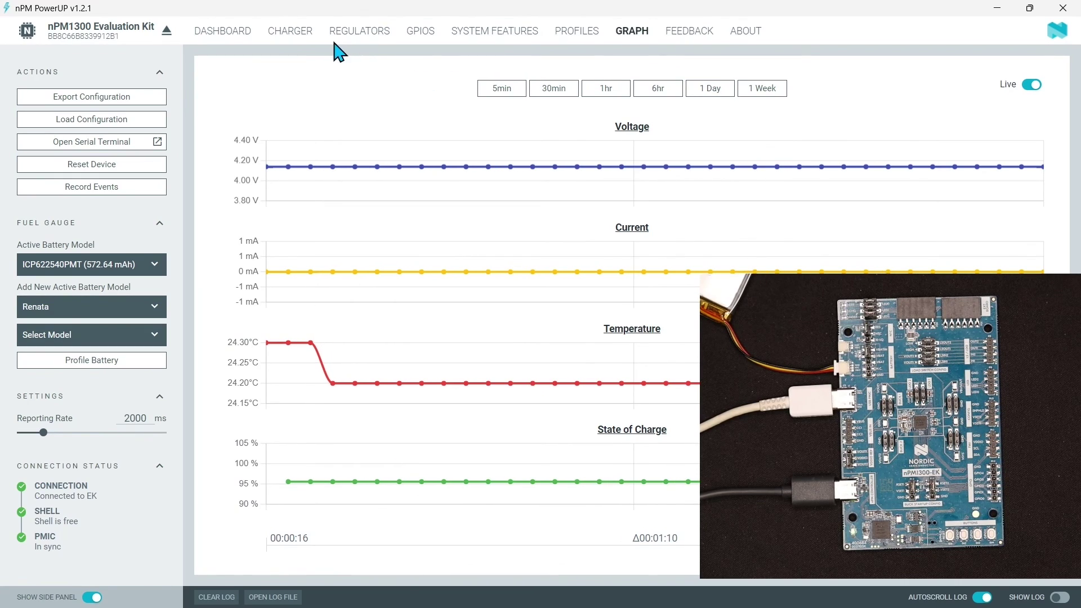
- Examine the Overlay and JSON file types for exporting the configuration to the nordic folder, and close the dialog without saving
click(207, 35)
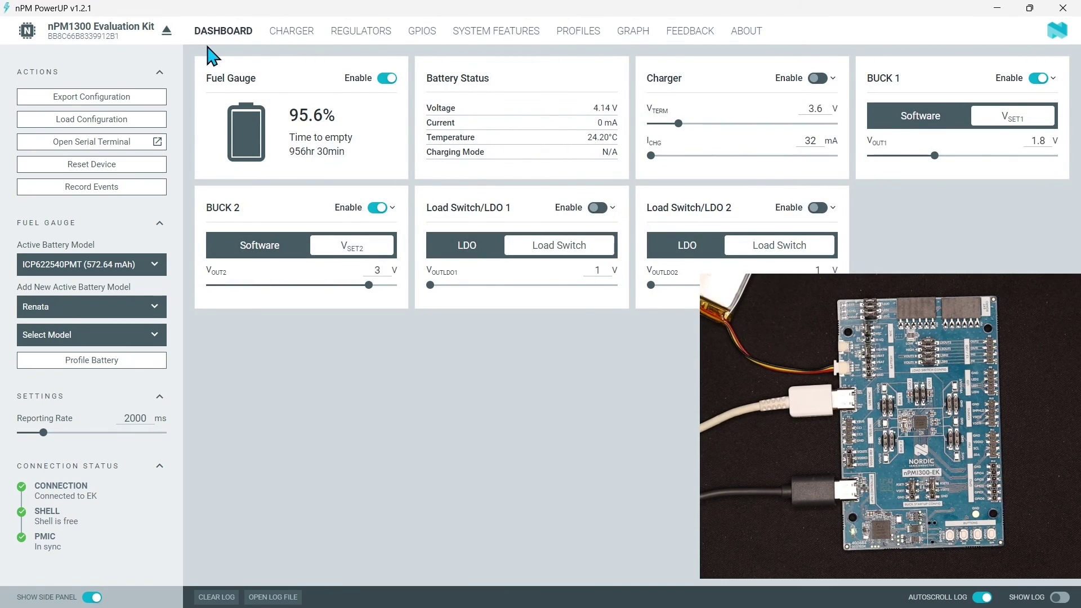
click(89, 104)
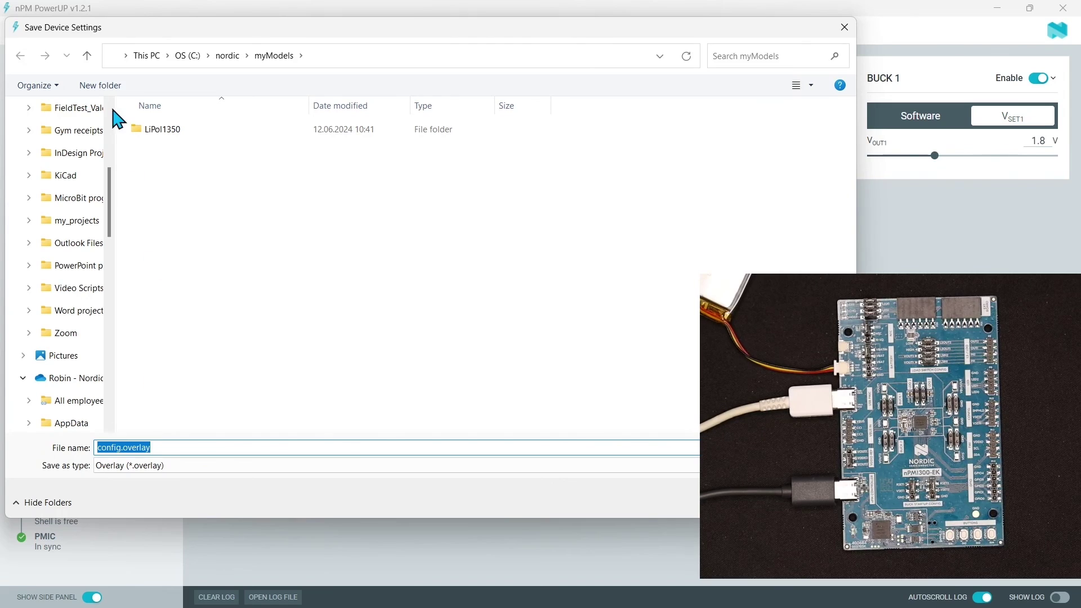
click(87, 55)
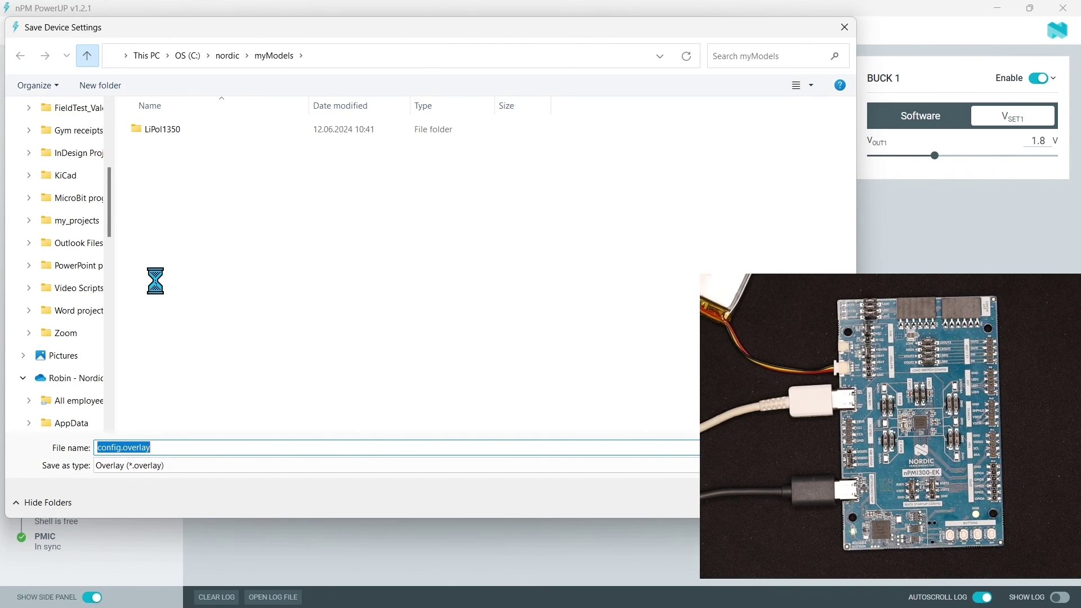
click(162, 465)
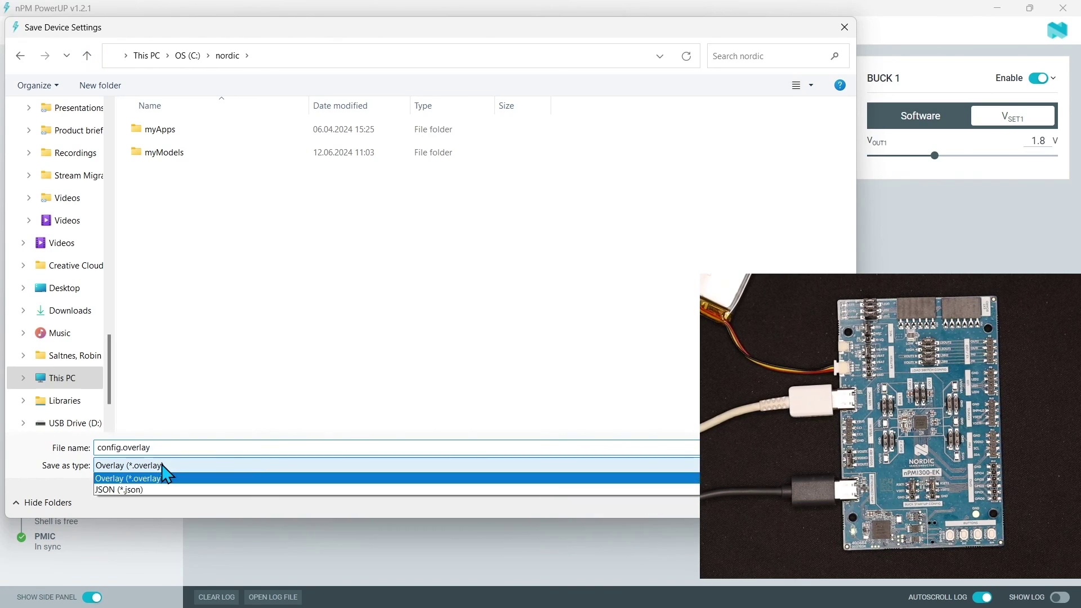
click(156, 493)
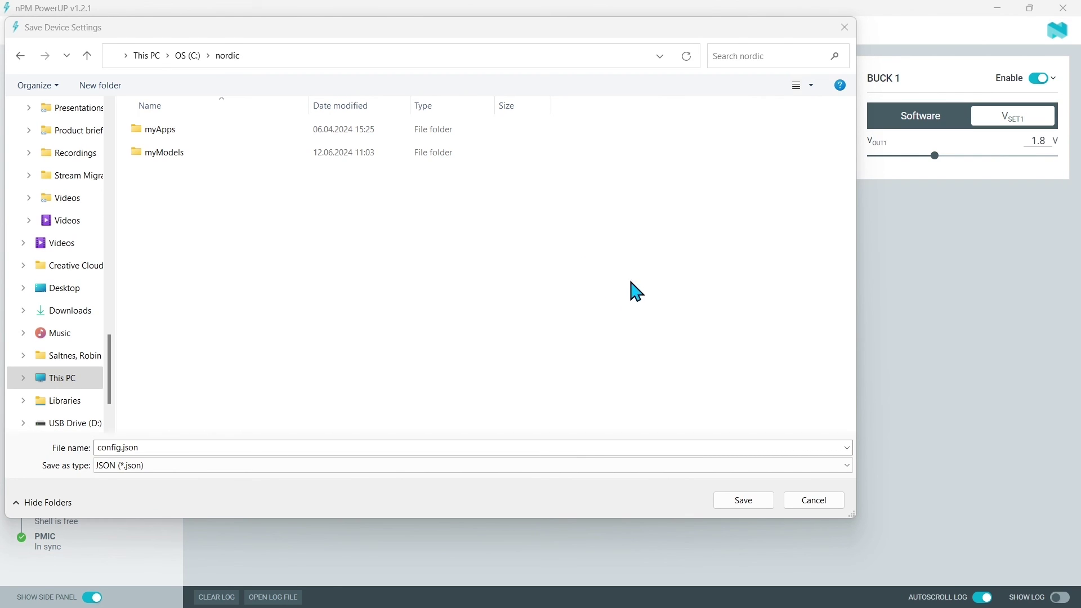
click(845, 27)
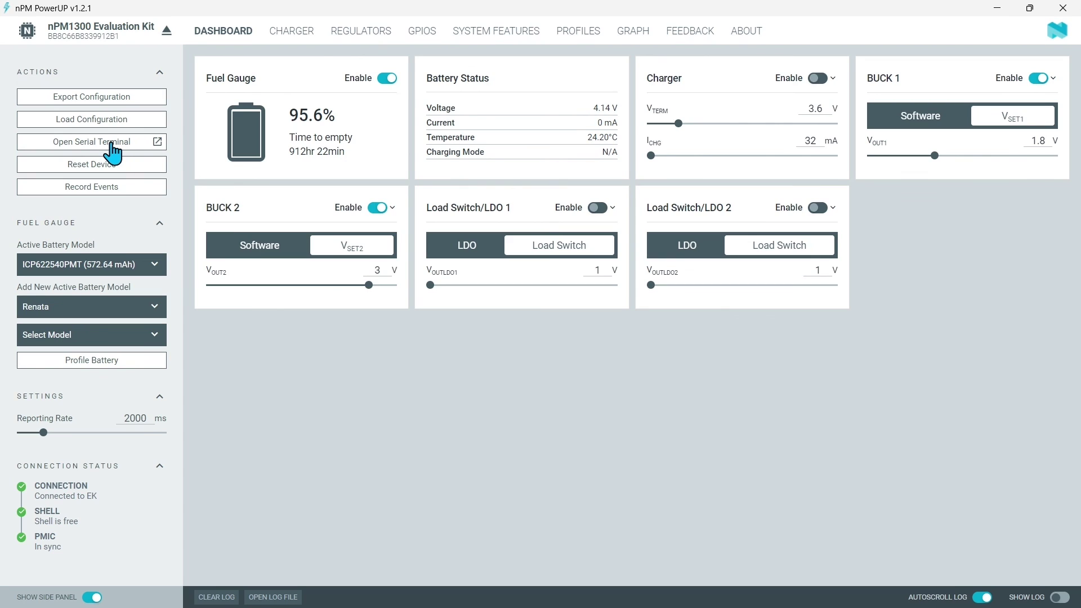
- Open the serial terminal for the evaluation kit
click(98, 148)
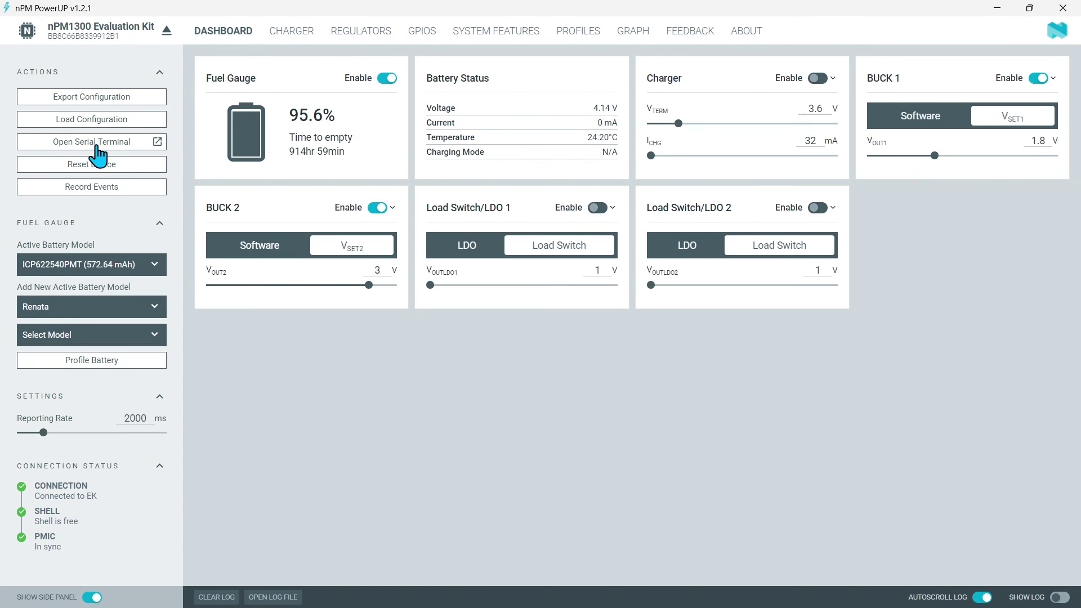